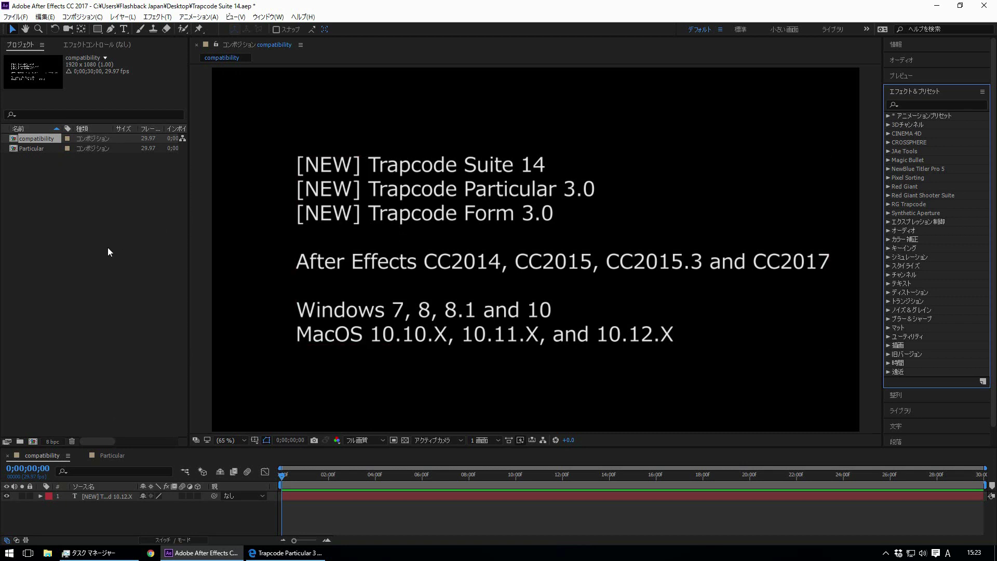
# - Open the Particular comp and add a new dark grey solid layer
pyautogui.doubleClick(26, 148)
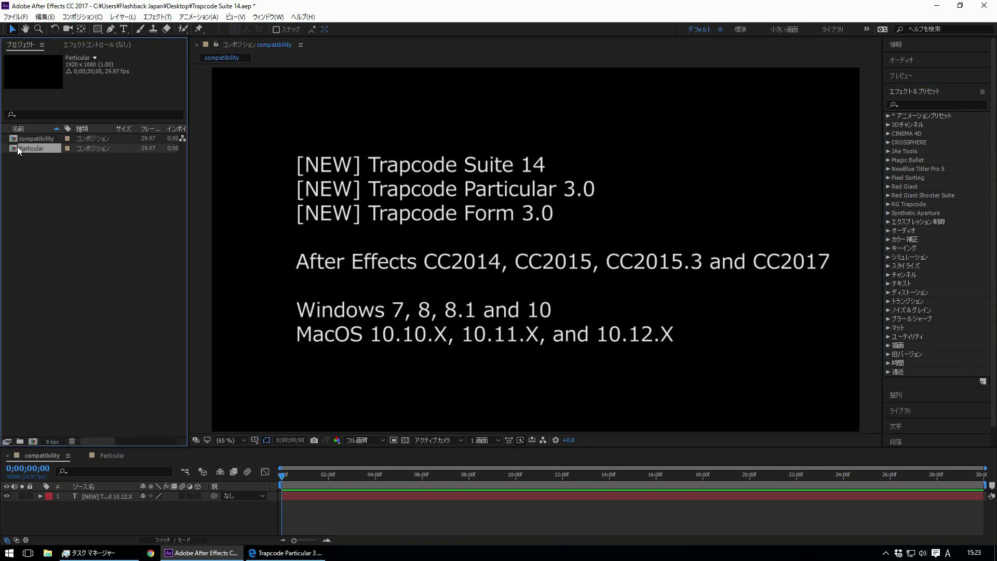
pyautogui.rightClick(71, 517)
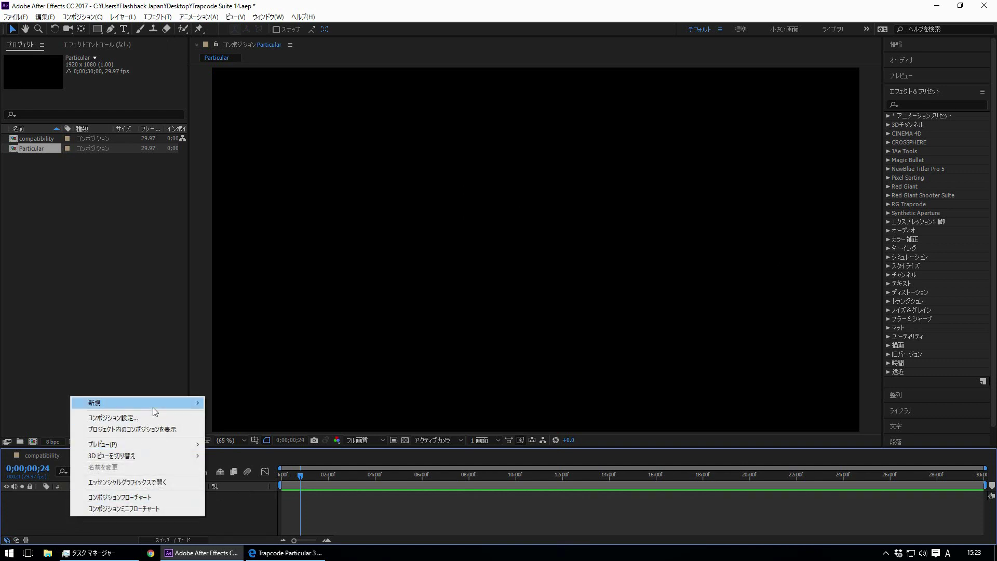
pyautogui.moveTo(153, 407)
pyautogui.click(256, 428)
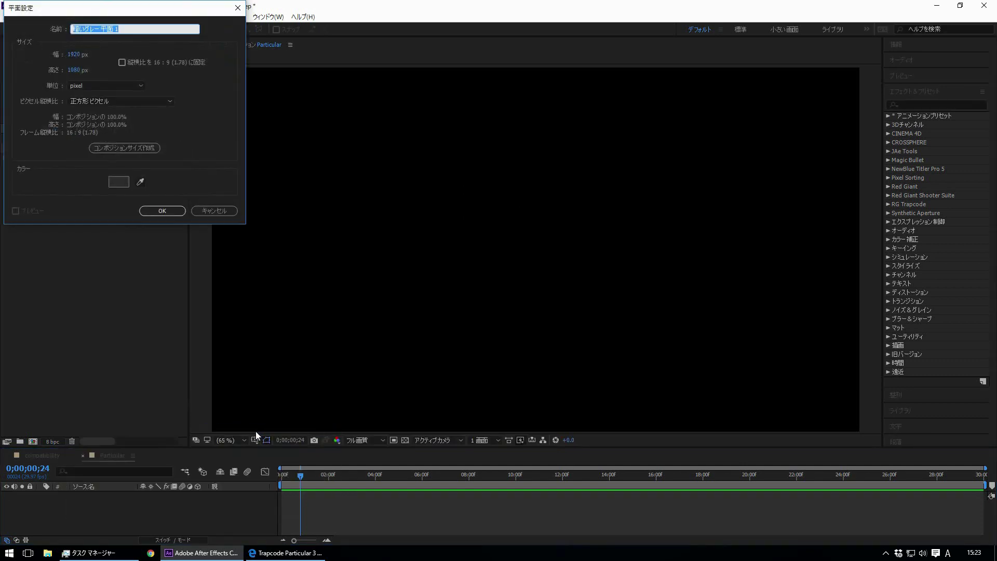
pyautogui.press('Return')
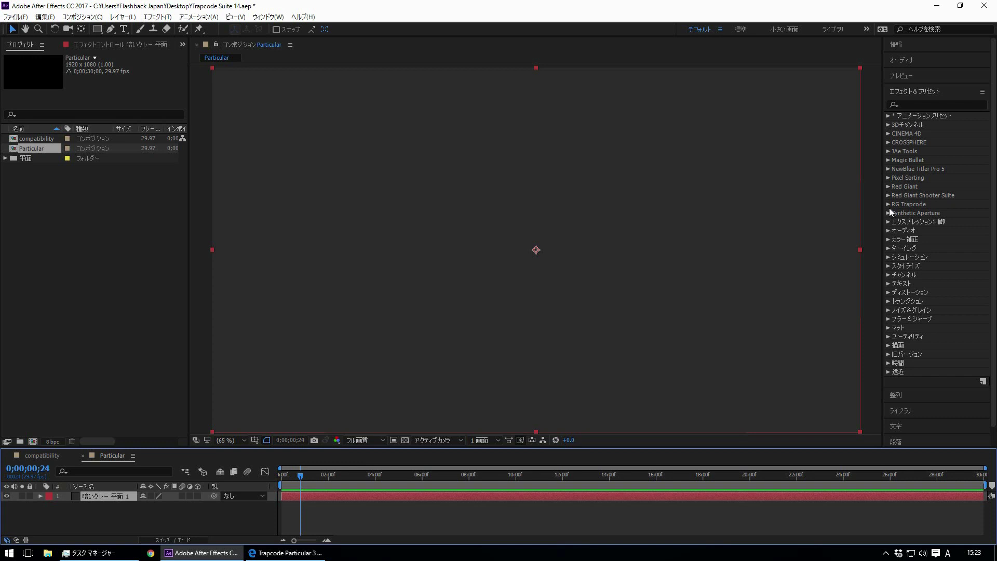
# - Apply RG Trapcode Particular to the solid and move the time to 0;00;02;15
pyautogui.click(888, 205)
pyautogui.moveTo(918, 265)
pyautogui.mouseDown()
pyautogui.moveTo(925, 277)
pyautogui.moveTo(716, 272)
pyautogui.mouseUp()
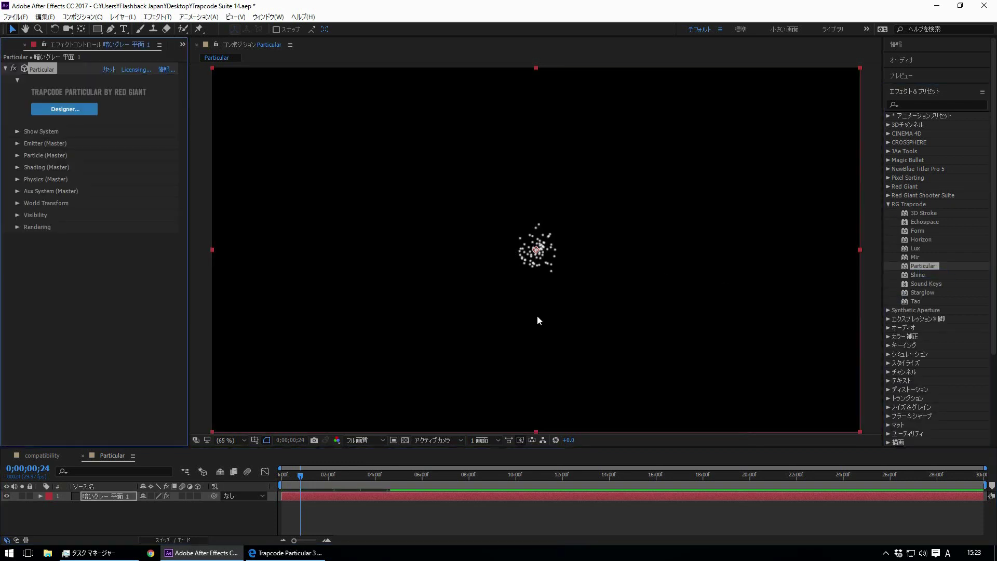
pyautogui.moveTo(310, 475); pyautogui.dragTo(340, 475)
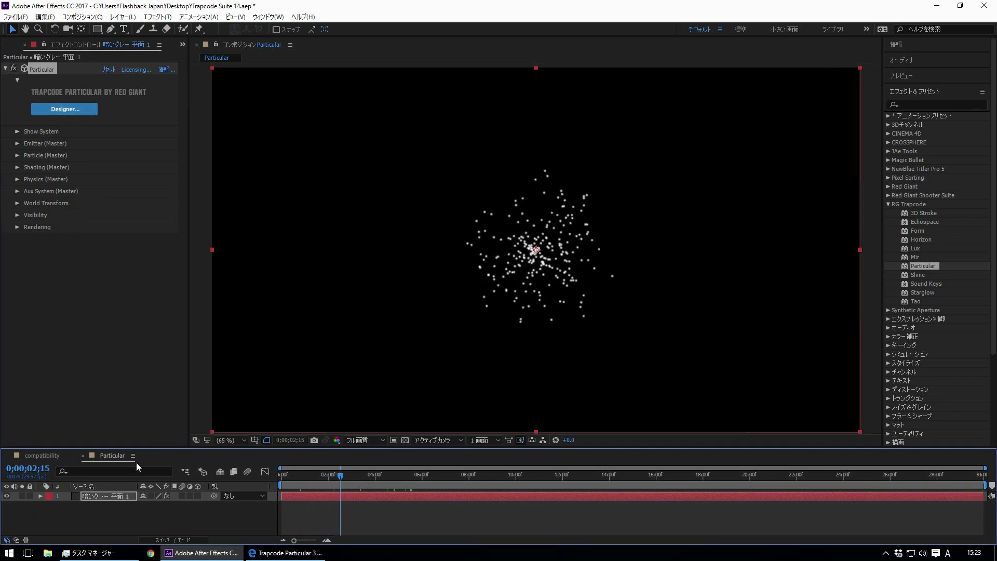
pyautogui.rightClick(120, 525)
# - Add a Camera 1 layer with the default camera settings
pyautogui.moveTo(190, 412)
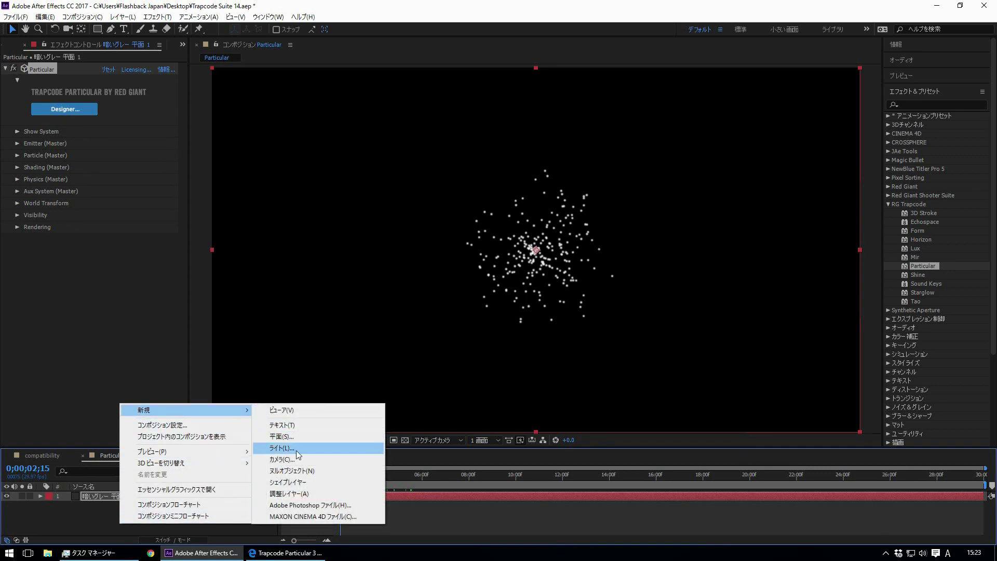
pyautogui.click(283, 459)
pyautogui.press('Return')
# - Dolly the camera in so the particles look much larger, then open Particular Designer for the solid
pyautogui.click(68, 28)
pyautogui.scroll(5, 551, 84)
pyautogui.scroll(5, 551, 84)
pyautogui.click(100, 507)
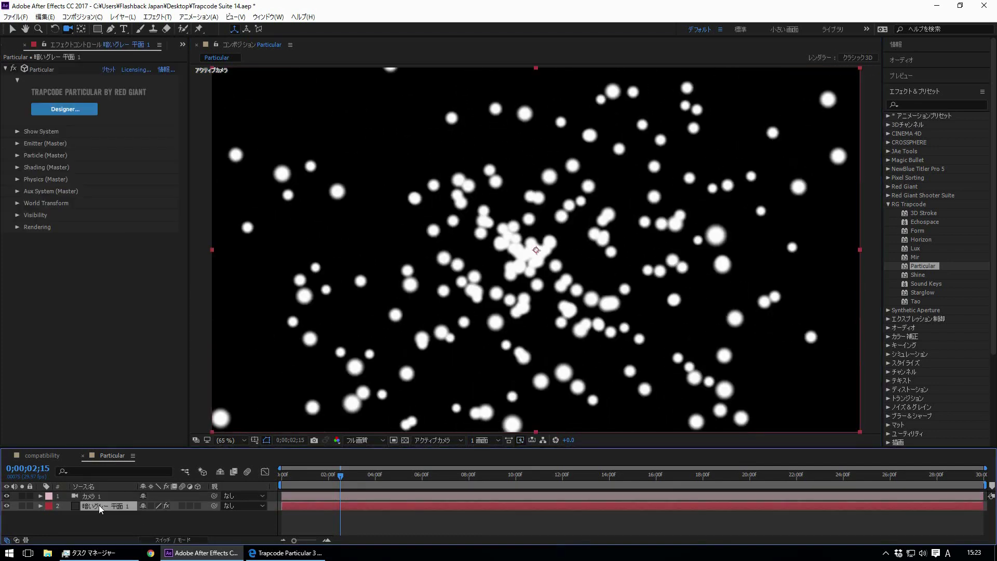
pyautogui.click(81, 117)
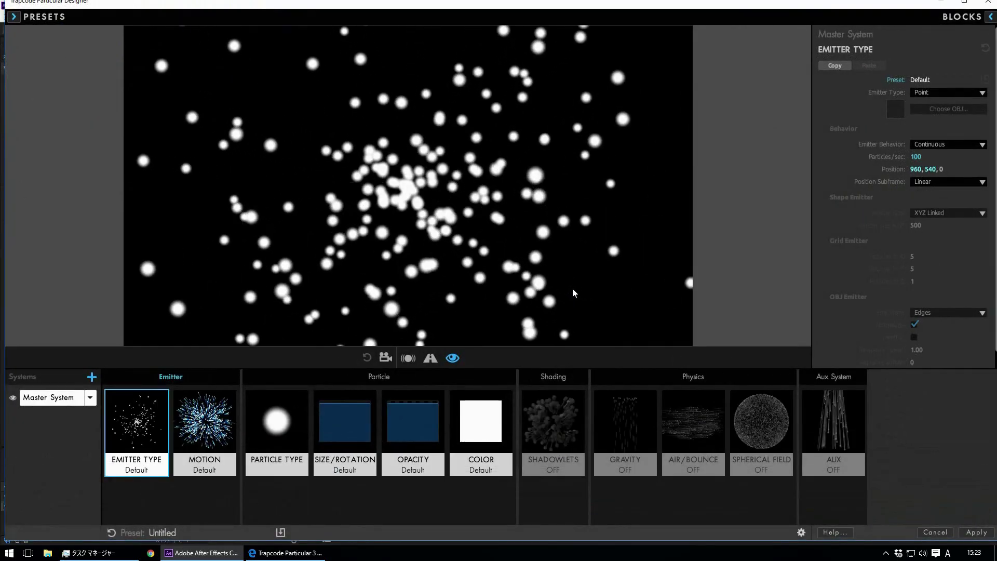
# - Apply the Designer, dolly the camera out to shrink and centre the particles, and reopen the Designer
pyautogui.click(979, 534)
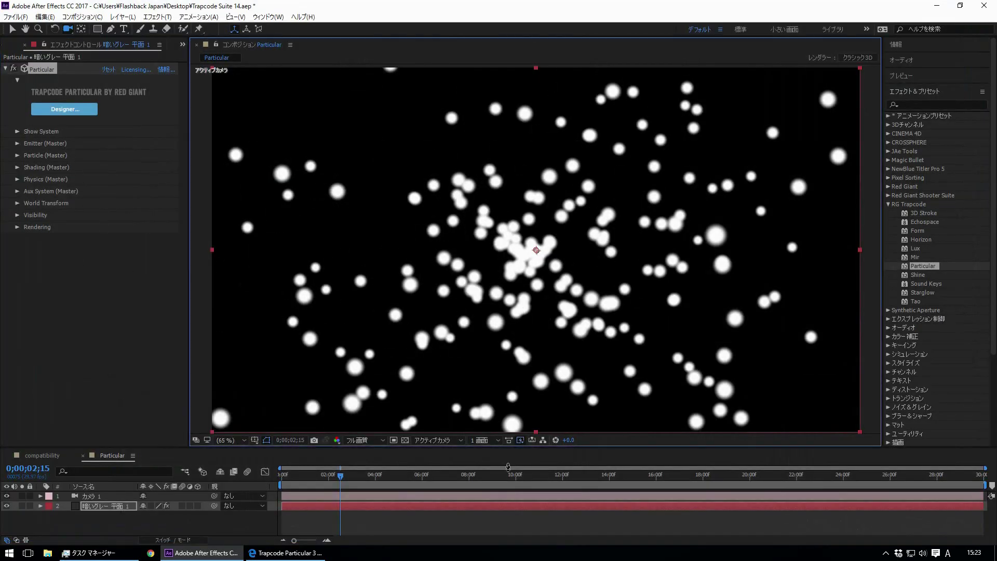
pyautogui.moveTo(311, 416); pyautogui.dragTo(559, 268)
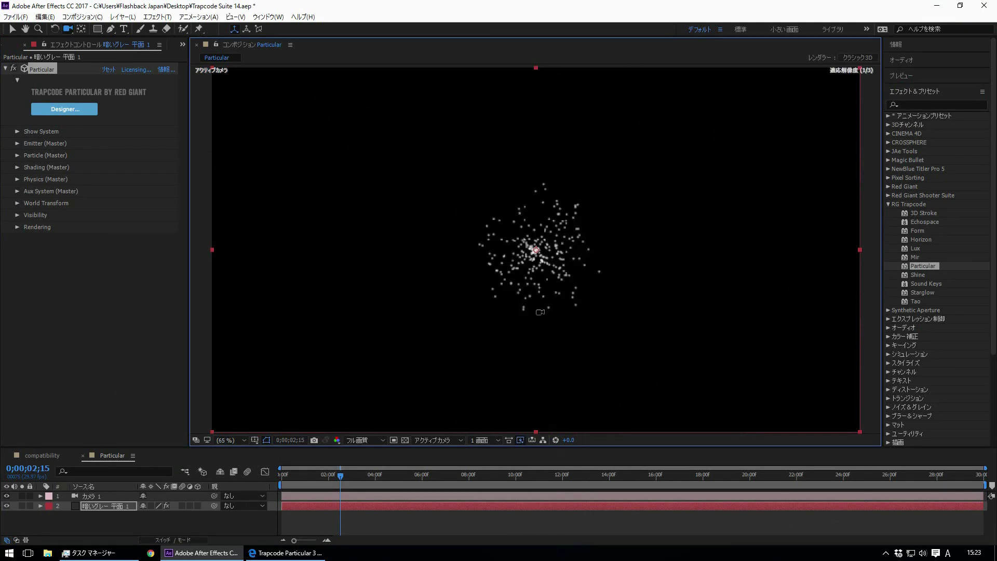
pyautogui.click(103, 505)
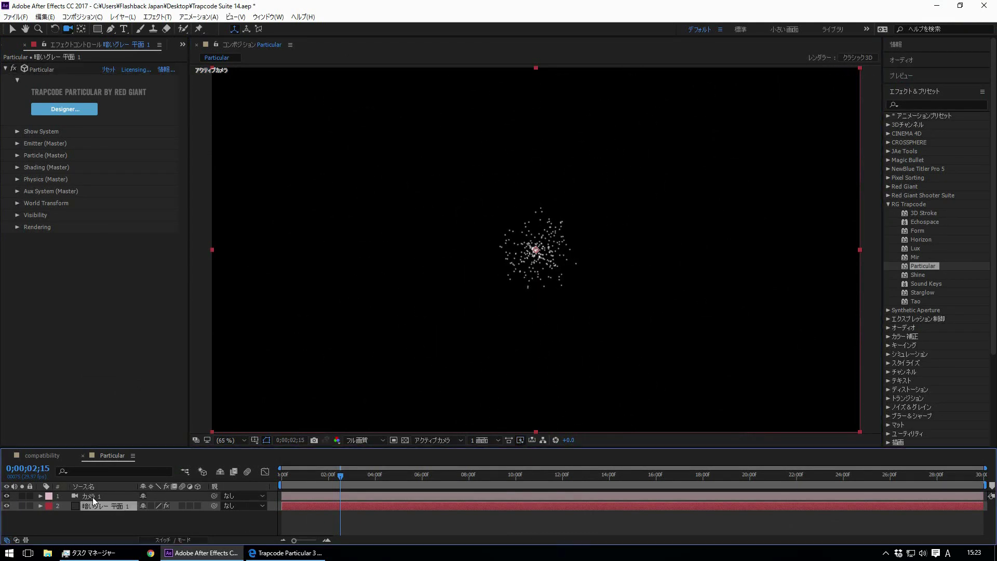
pyautogui.click(61, 110)
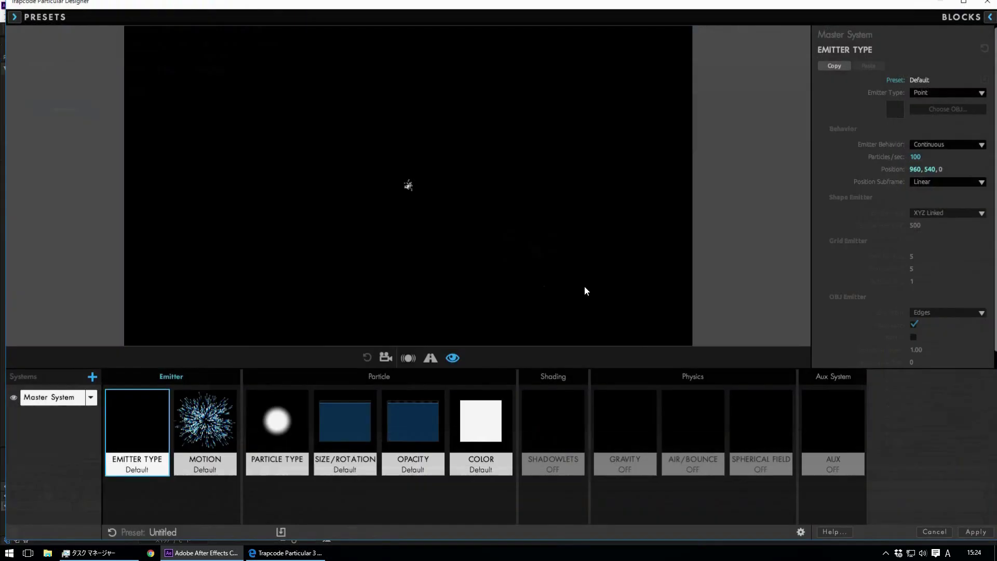
pyautogui.click(976, 532)
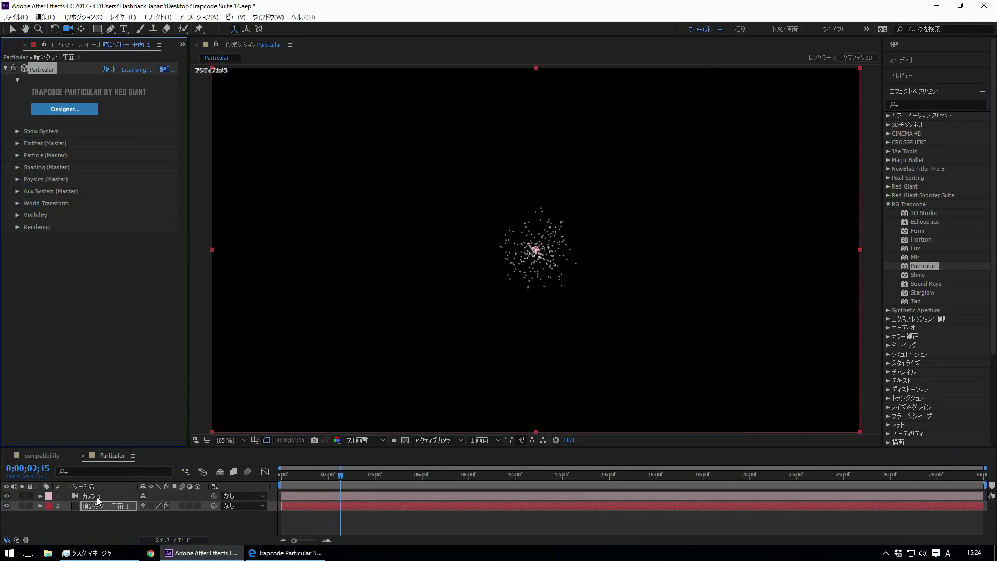
pyautogui.click(65, 110)
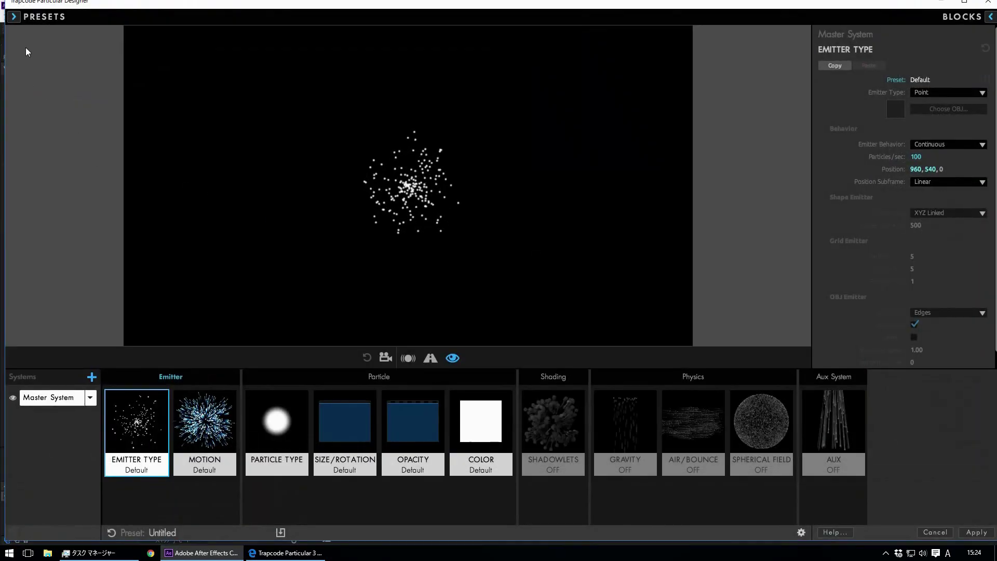
# - Maximize the Designer and preview a geometric preset and the Pastel Dots preset
pyautogui.doubleClick(3, 5)
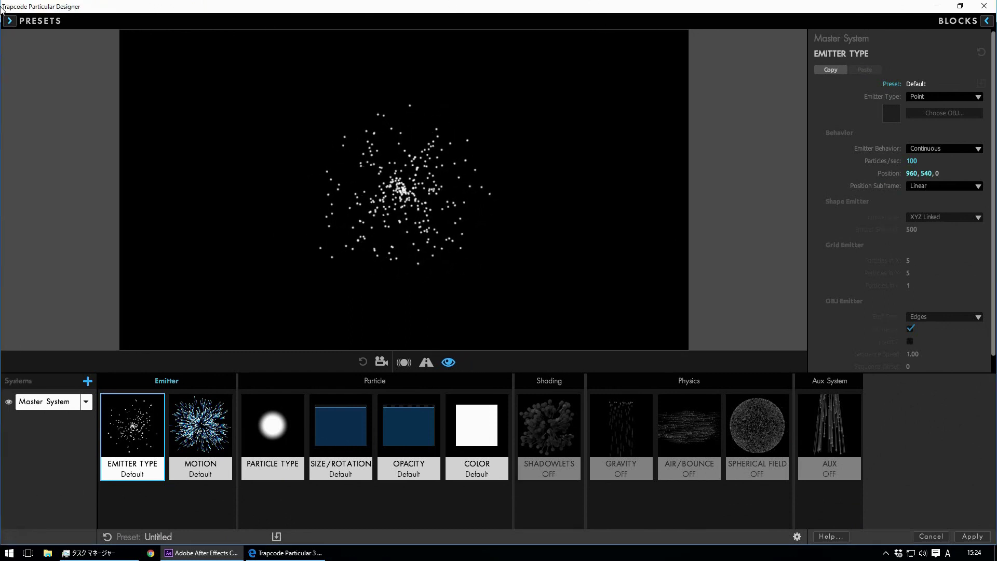
pyautogui.click(10, 21)
pyautogui.click(178, 92)
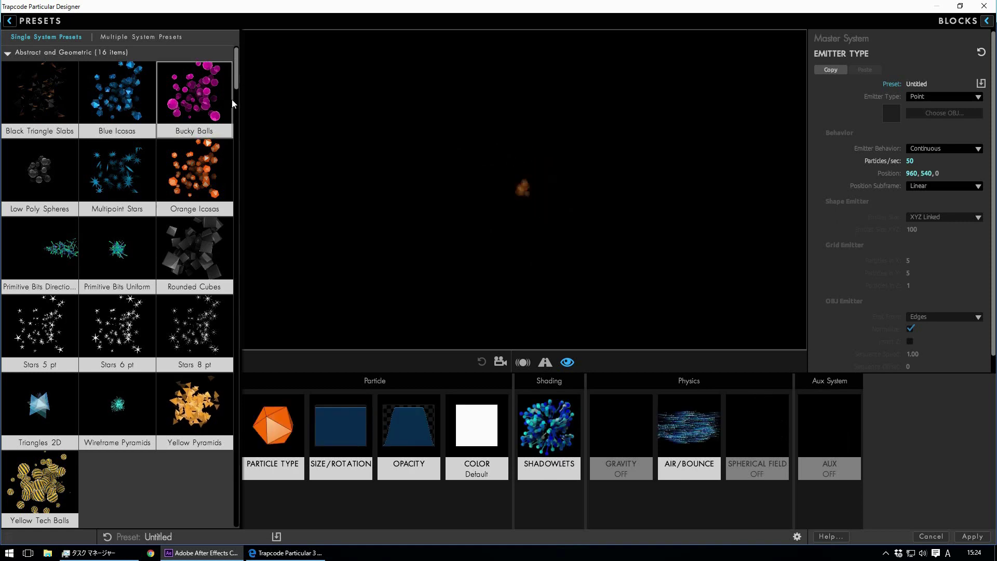
pyautogui.scroll(-4, 235, 86)
pyautogui.scroll(-3, 223, 135)
pyautogui.scroll(-1, 210, 188)
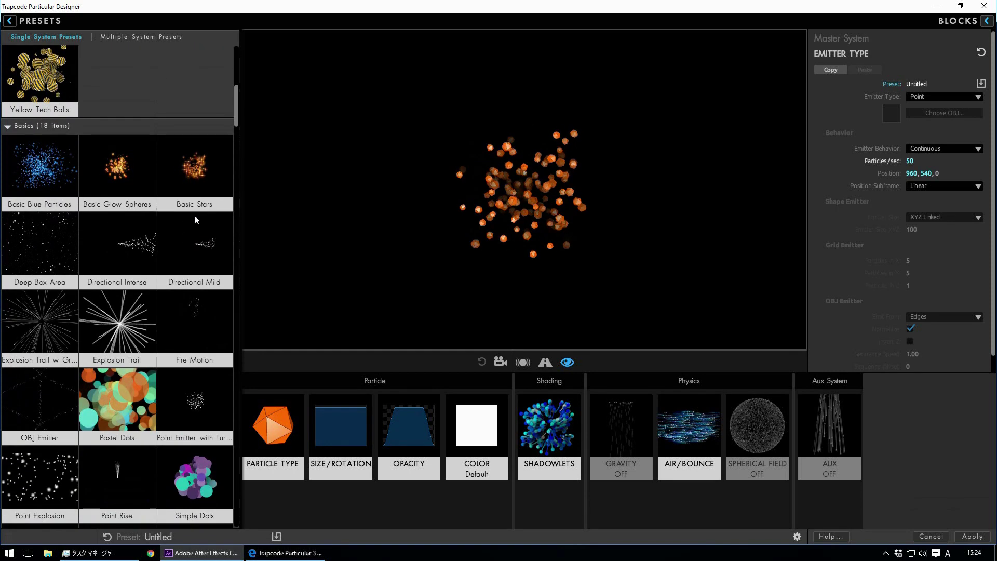
pyautogui.click(97, 399)
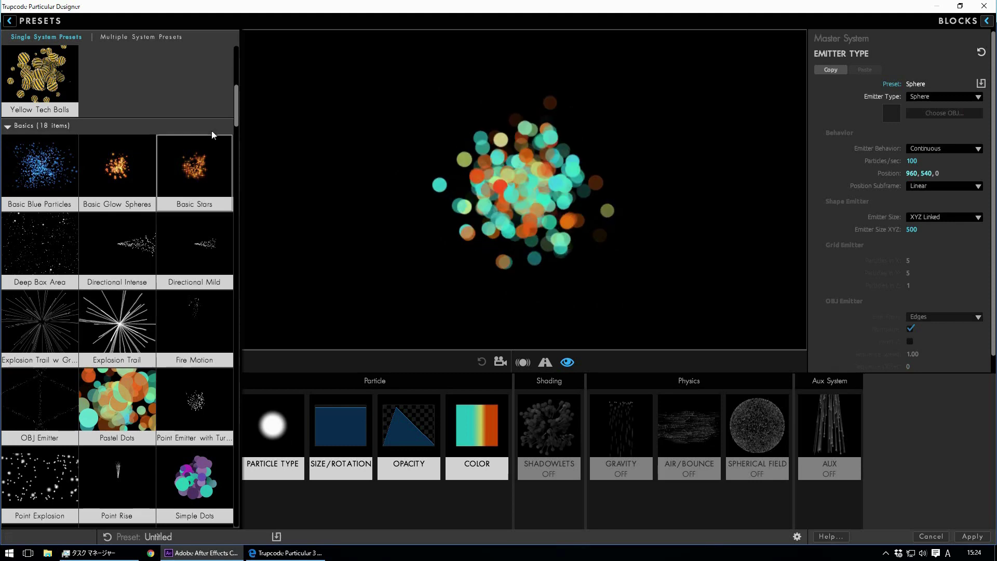
# - Preview the Point Rise, Confetti, Debris Explosion and Glass Bits presets
pyautogui.scroll(-2, 116, 215)
pyautogui.scroll(-4, 117, 216)
pyautogui.scroll(-2, 117, 216)
pyautogui.click(117, 215)
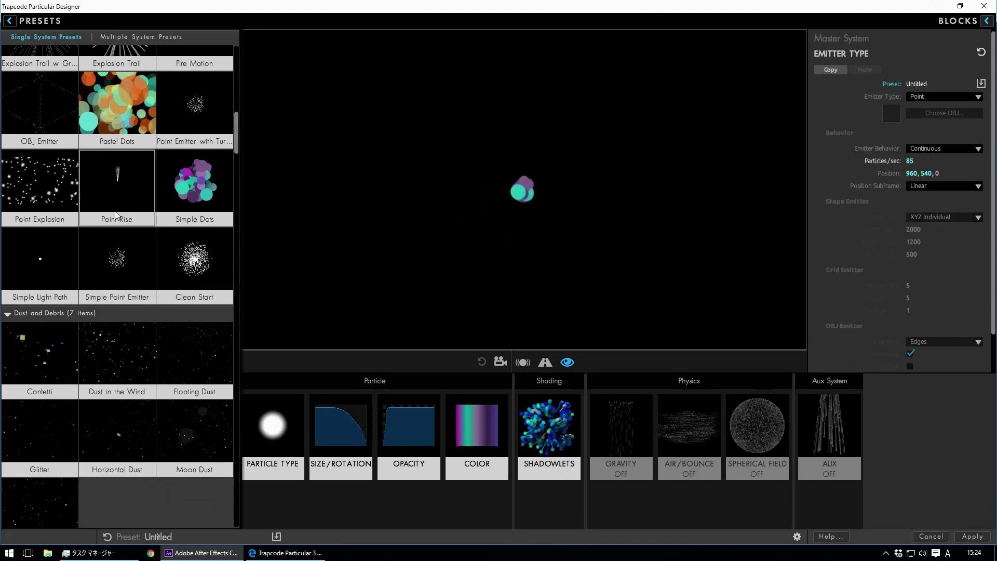
pyautogui.scroll(-2, 116, 216)
pyautogui.click(40, 281)
pyautogui.scroll(-3, 206, 146)
pyautogui.scroll(-5, 207, 146)
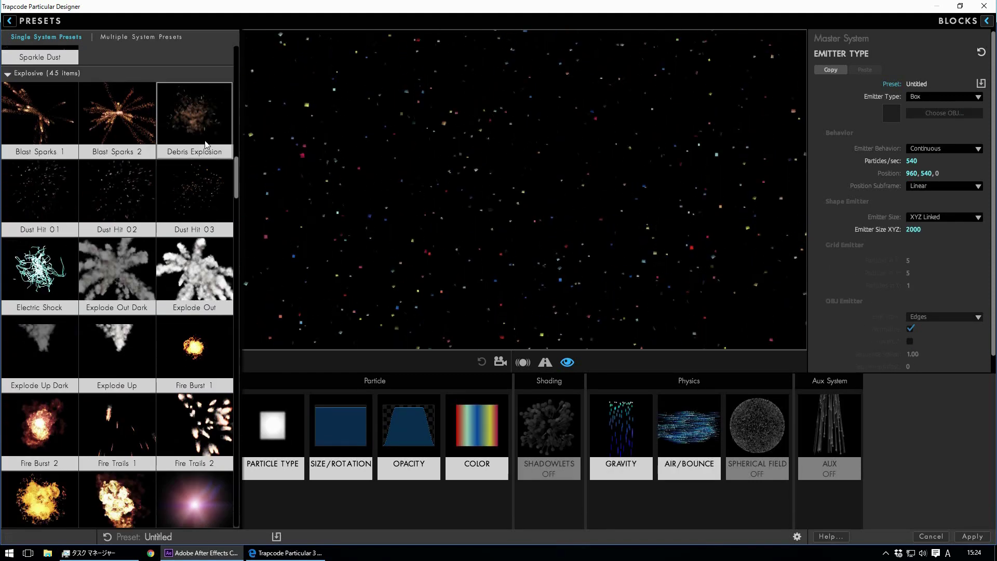
pyautogui.click(206, 146)
pyautogui.scroll(-3, 208, 208)
pyautogui.scroll(-2, 208, 208)
pyautogui.click(198, 256)
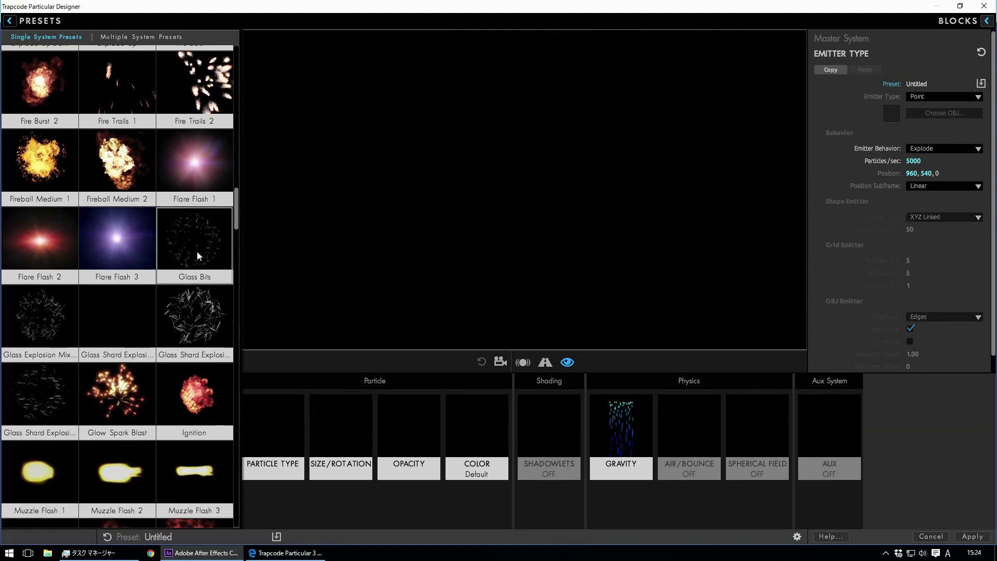
# - Preview Ring Explosion and Basic Magic, then apply the orange directional spark preset
pyautogui.scroll(-3, 198, 256)
pyautogui.scroll(-3, 130, 275)
pyautogui.click(77, 294)
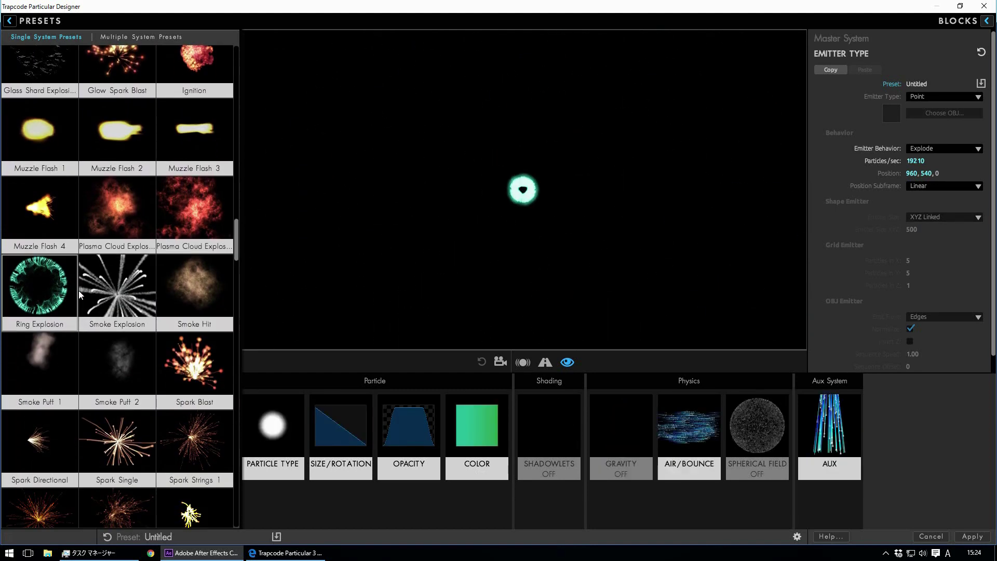
pyautogui.scroll(-1, 104, 426)
pyautogui.scroll(-2, 108, 449)
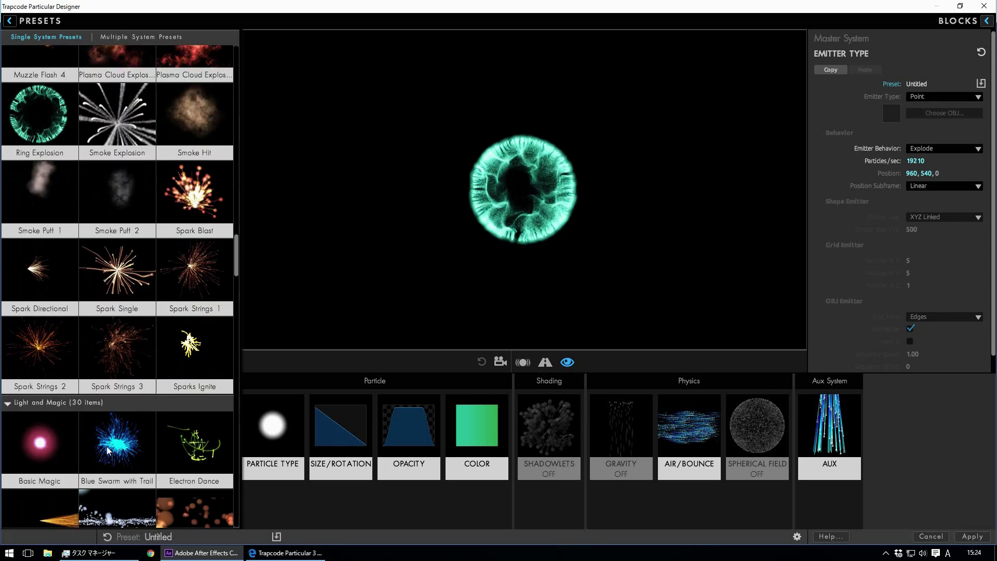
pyautogui.click(46, 447)
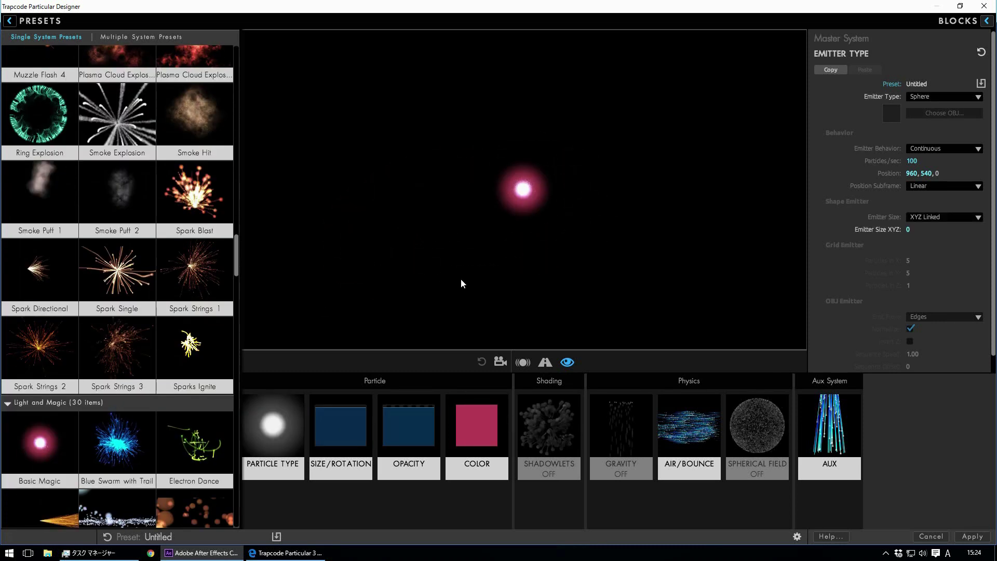
pyautogui.click(39, 512)
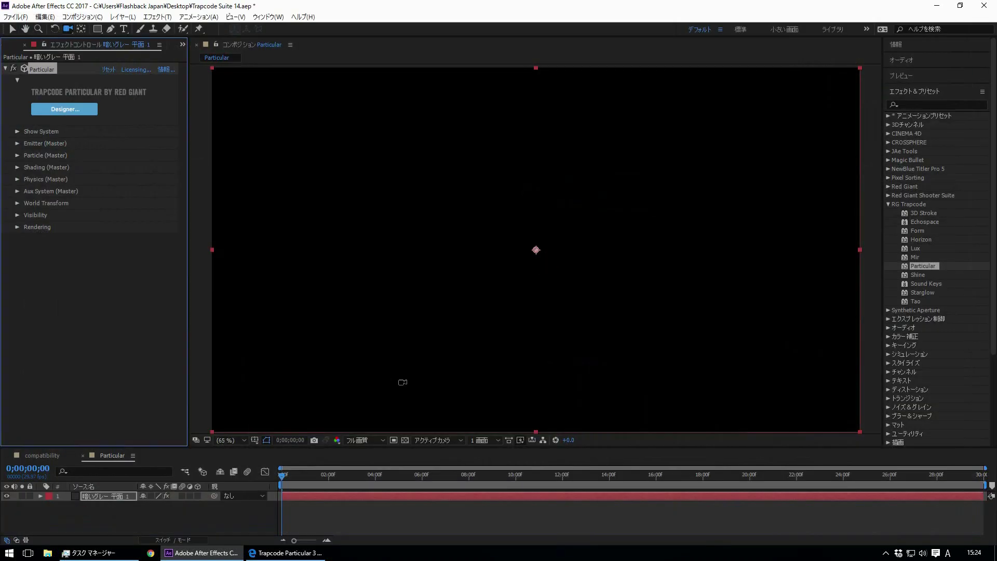
pyautogui.moveTo(287, 480); pyautogui.dragTo(323, 475)
pyautogui.press('space')
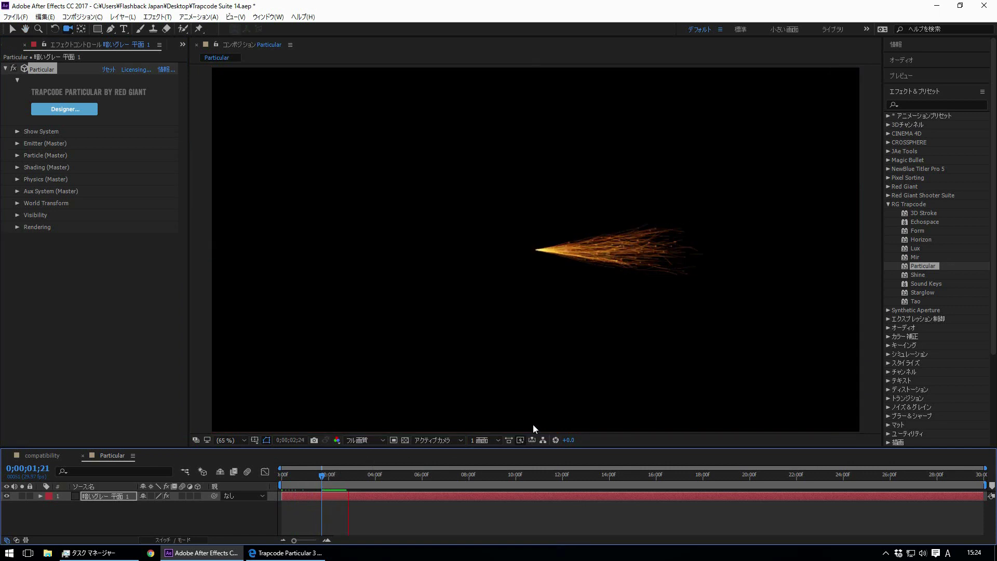
pyautogui.click(117, 497)
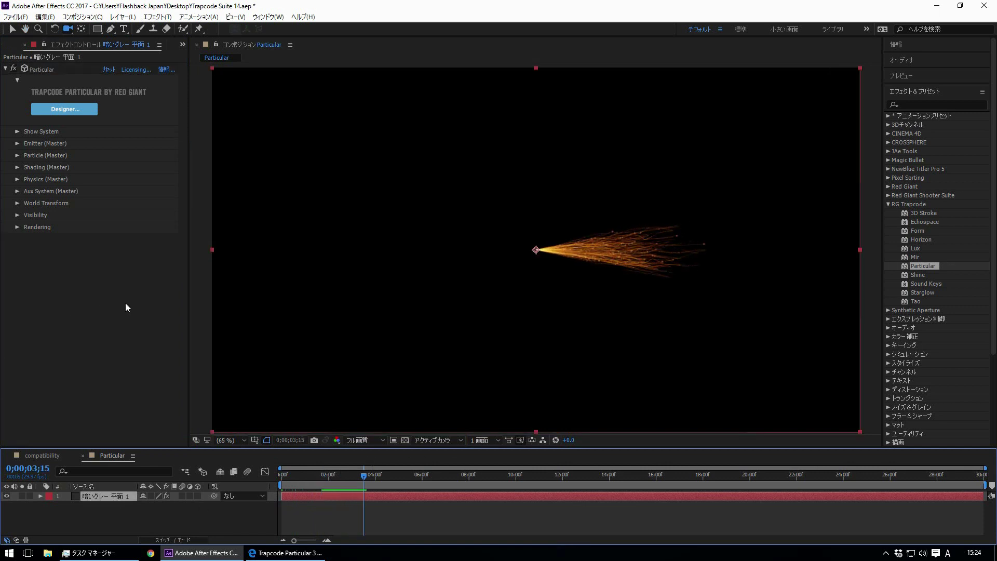
pyautogui.click(111, 82)
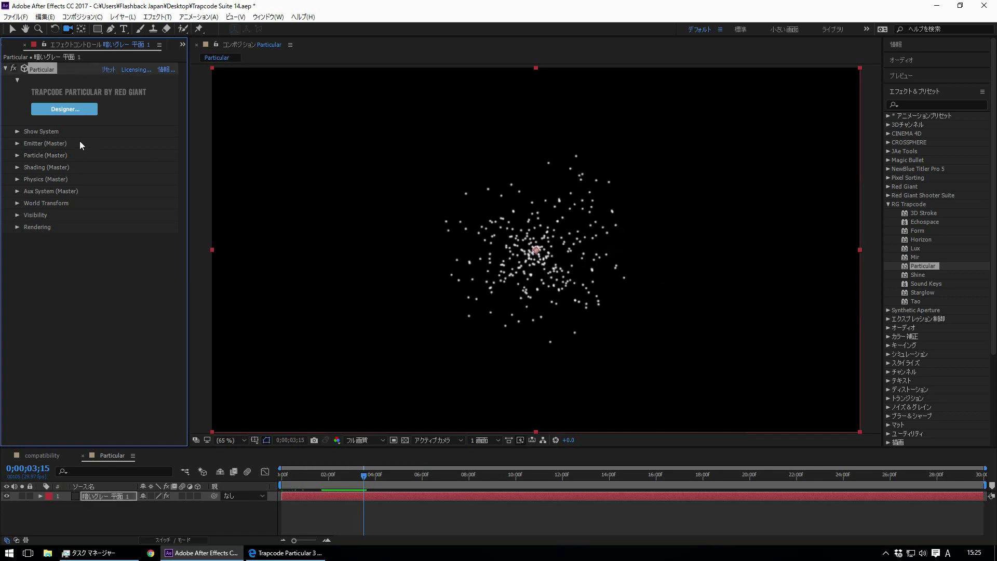
pyautogui.click(17, 132)
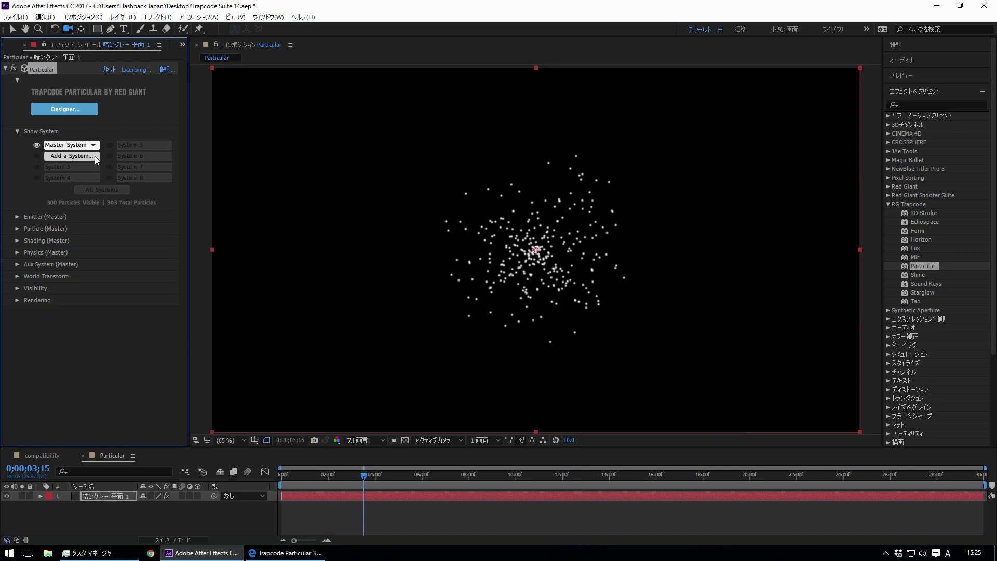
# - Use Add a System... under Show System to create System 2 in the Designer
pyautogui.click(94, 156)
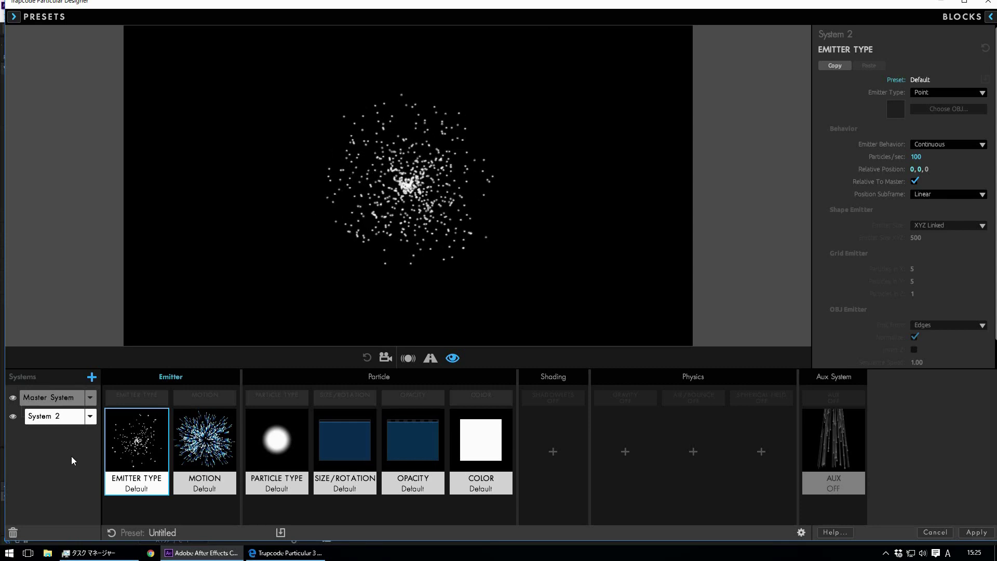
# - Give System 2 the Blue Icosas preset from the preset library
pyautogui.click(60, 408)
pyautogui.click(63, 478)
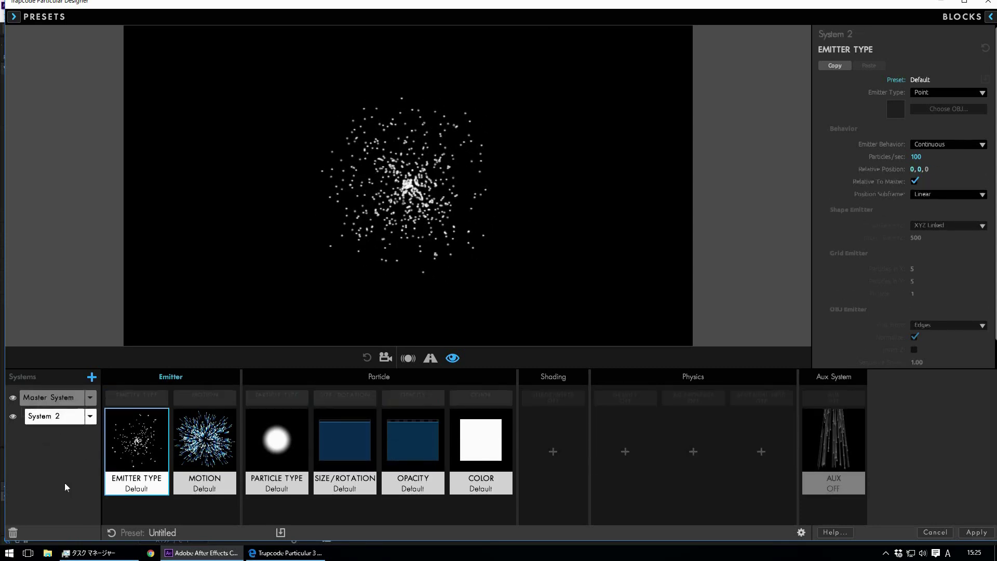
pyautogui.click(12, 17)
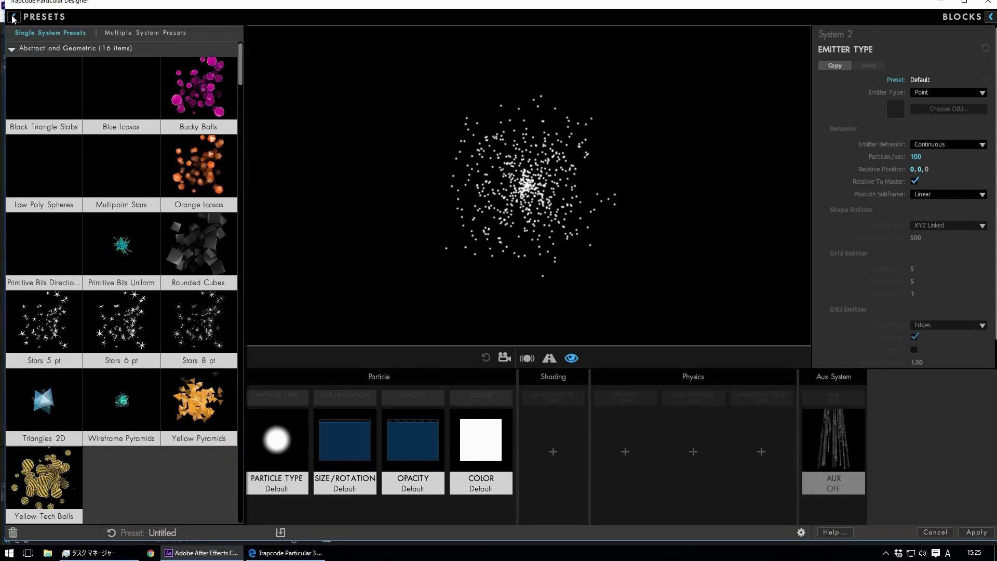
pyautogui.click(126, 101)
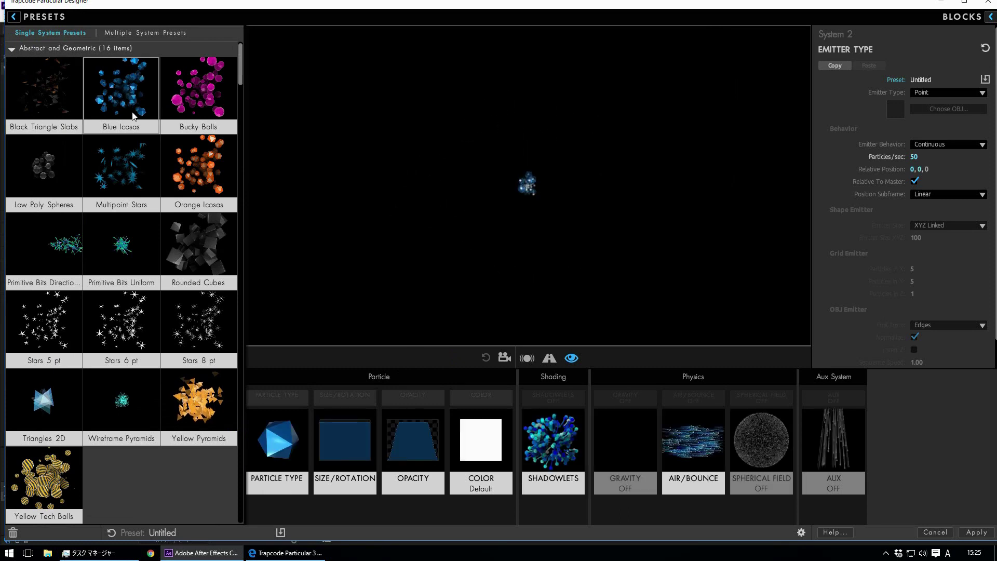
pyautogui.click(13, 17)
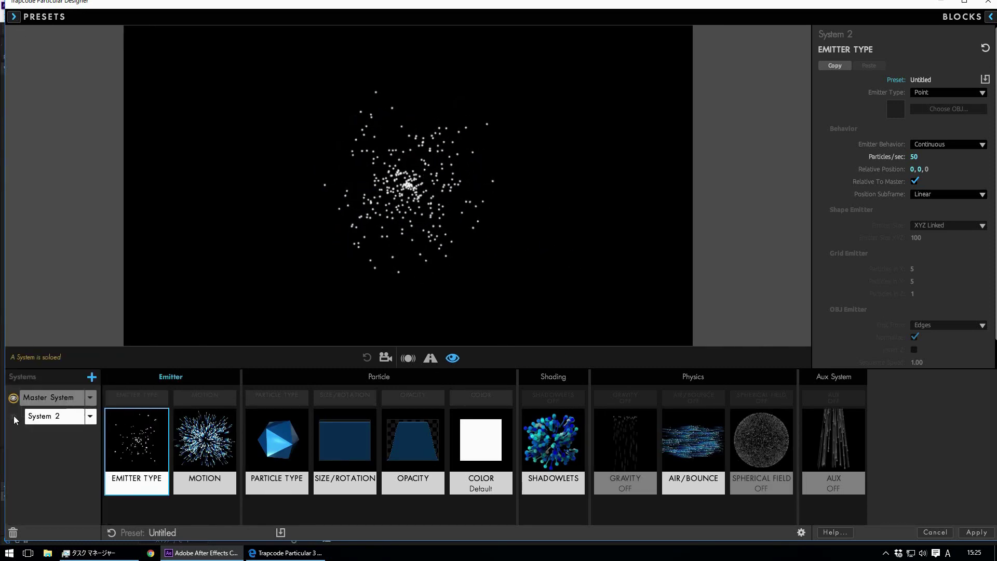
# - Solo System 2 briefly to check it, then apply the Designer changes
pyautogui.click(13, 399)
pyautogui.click(13, 401)
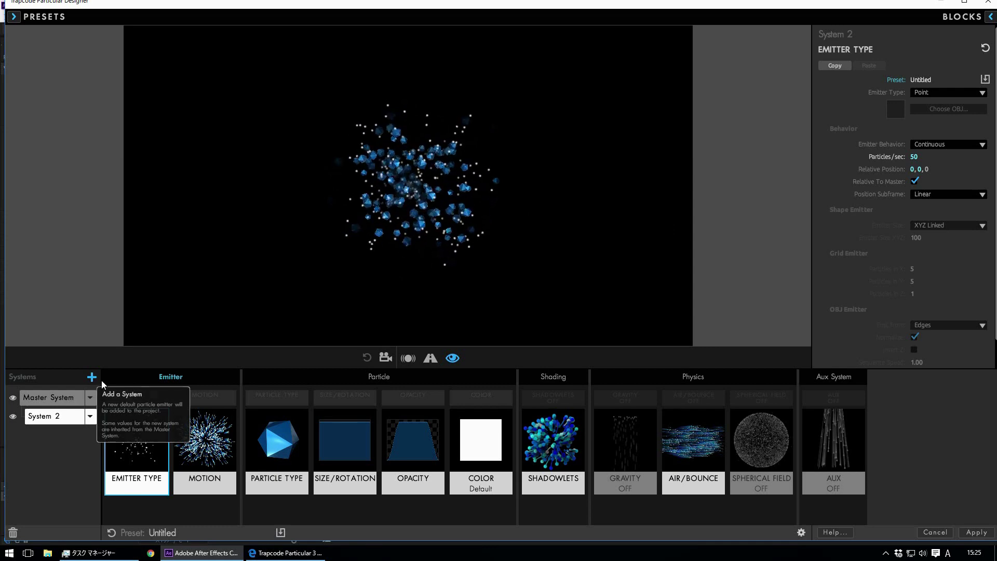
pyautogui.click(976, 533)
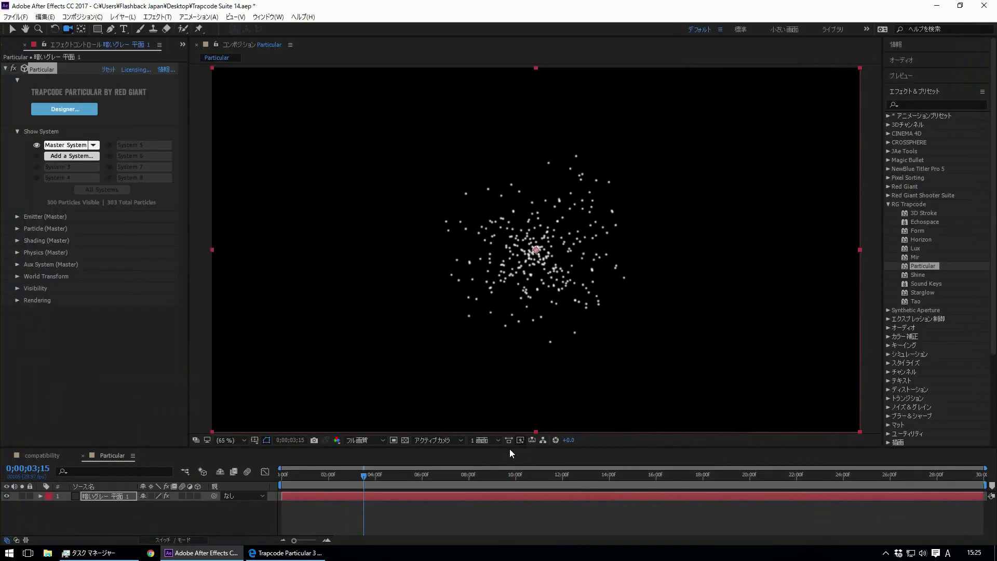
# - Preview the particles from the start and shift System 2's Relative Position X to 637
pyautogui.click(287, 476)
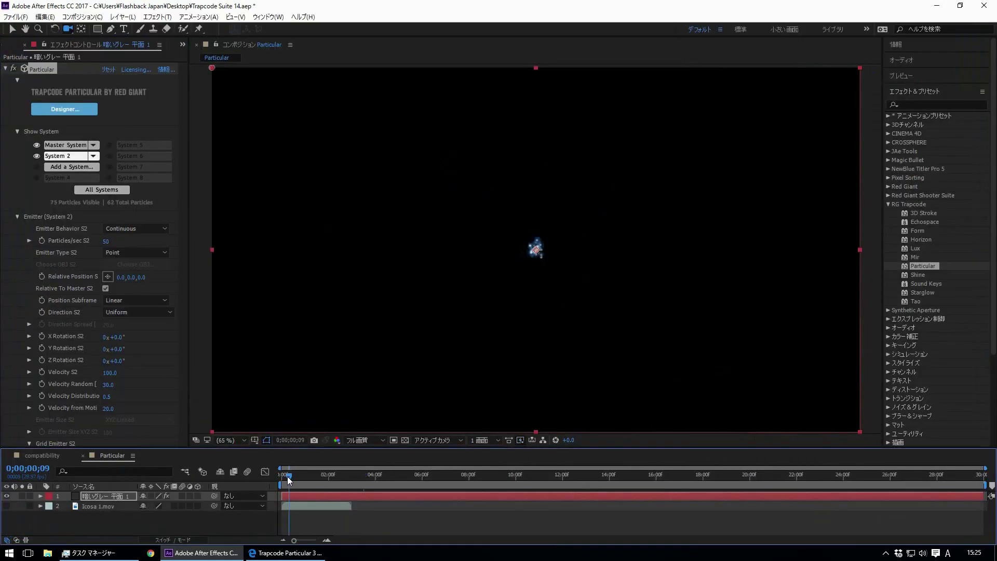
pyautogui.press('space')
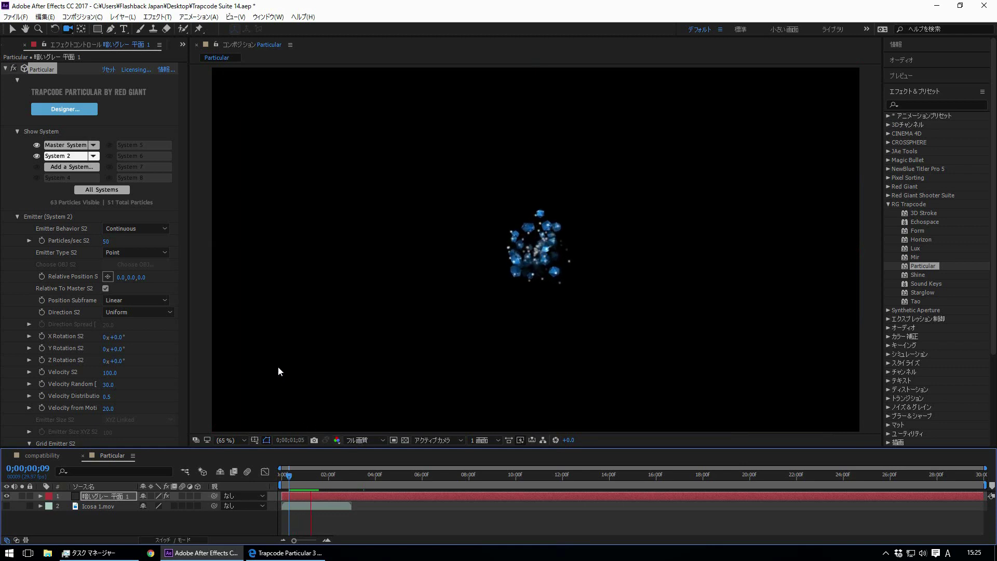
pyautogui.press('space')
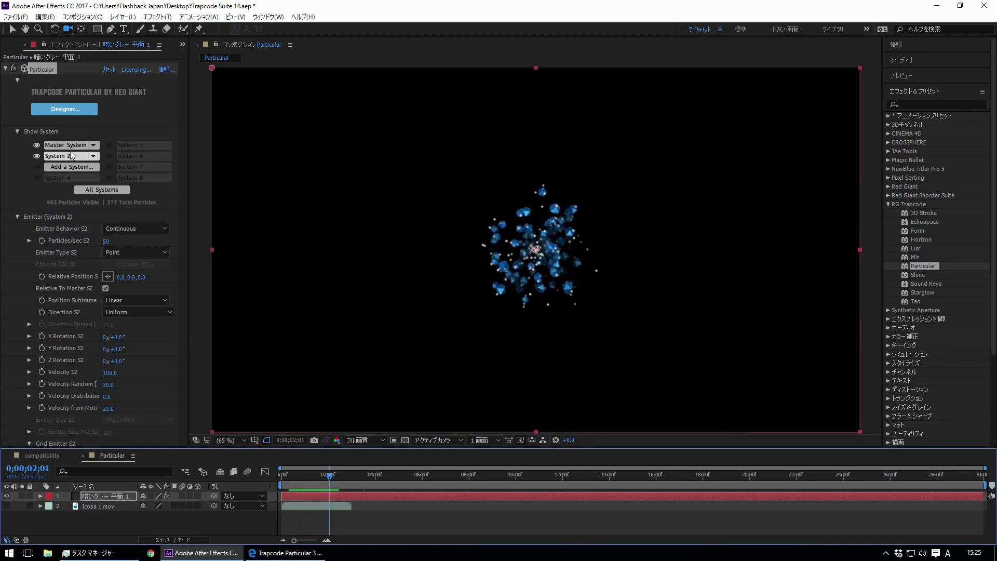
pyautogui.click(72, 146)
pyautogui.click(70, 156)
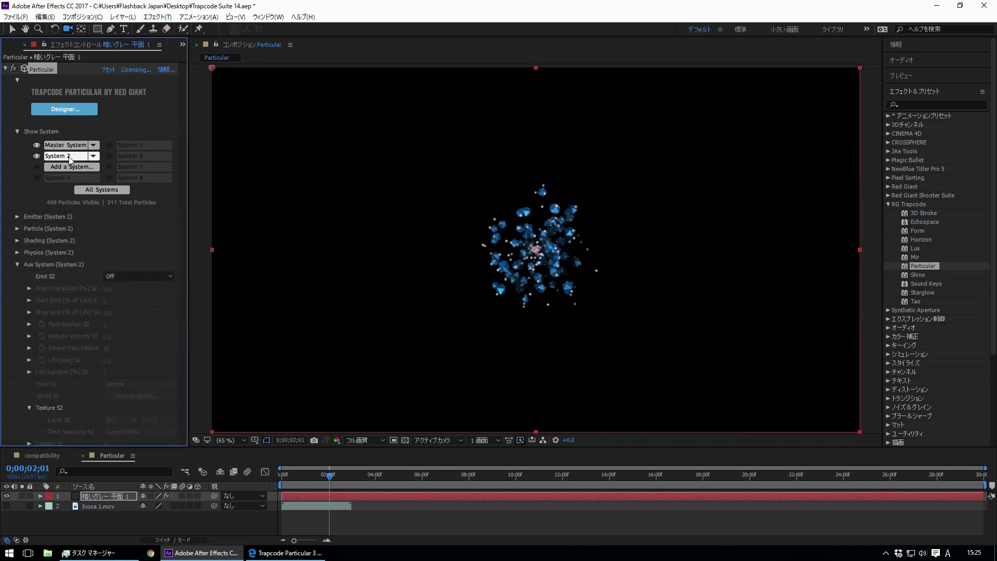
pyautogui.click(17, 217)
pyautogui.scroll(-3, 102, 276)
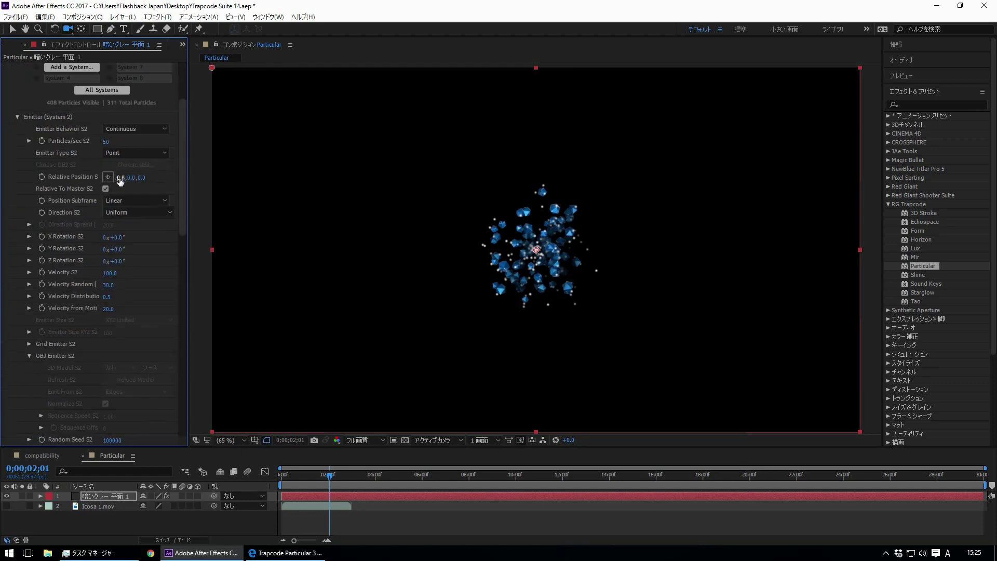
pyautogui.moveTo(120, 178); pyautogui.dragTo(322, 467)
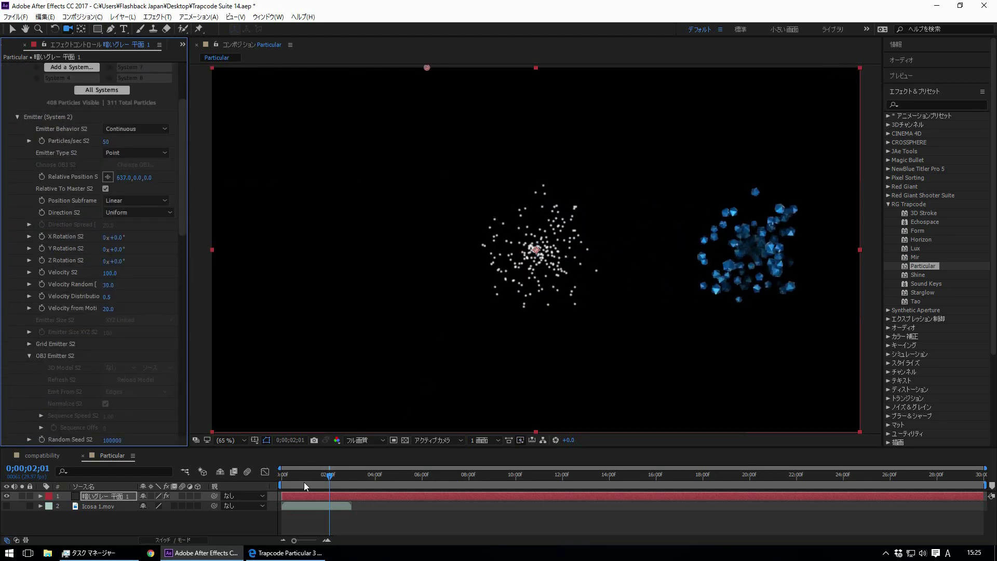
# - Replay the preview, then reset the Particular effect to its defaults
pyautogui.click(285, 478)
pyautogui.press('space')
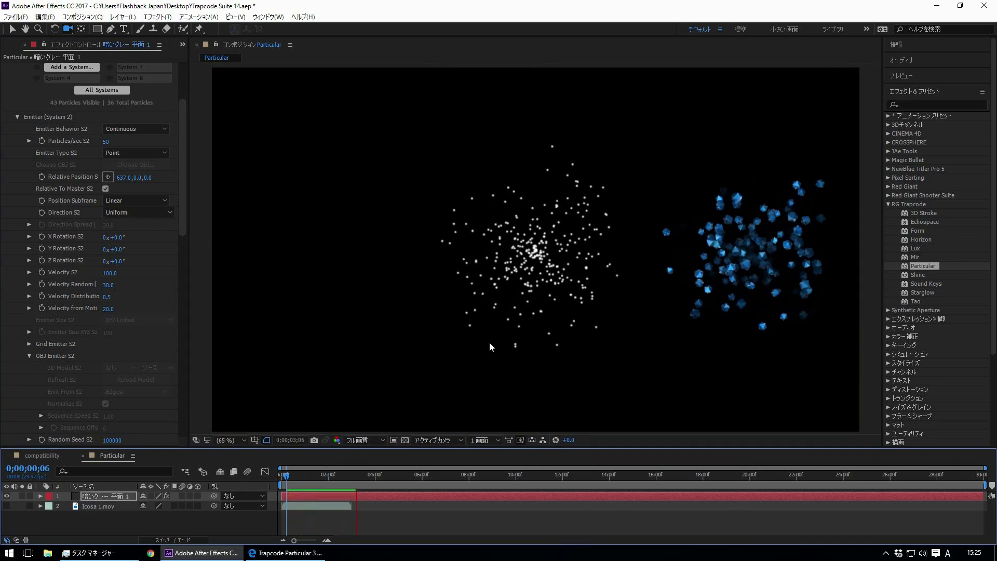
pyautogui.press('space')
pyautogui.scroll(3, 108, 253)
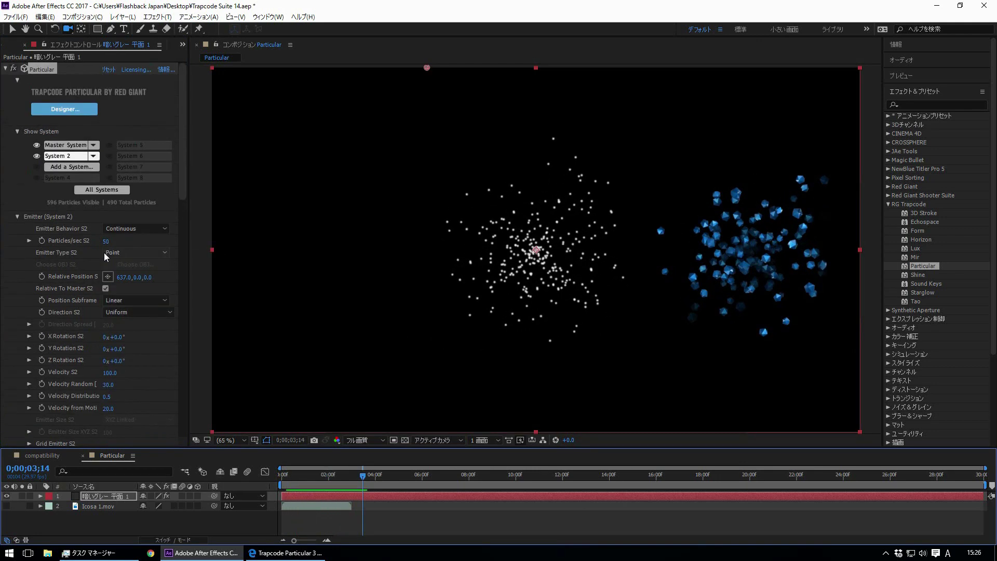
pyautogui.click(108, 70)
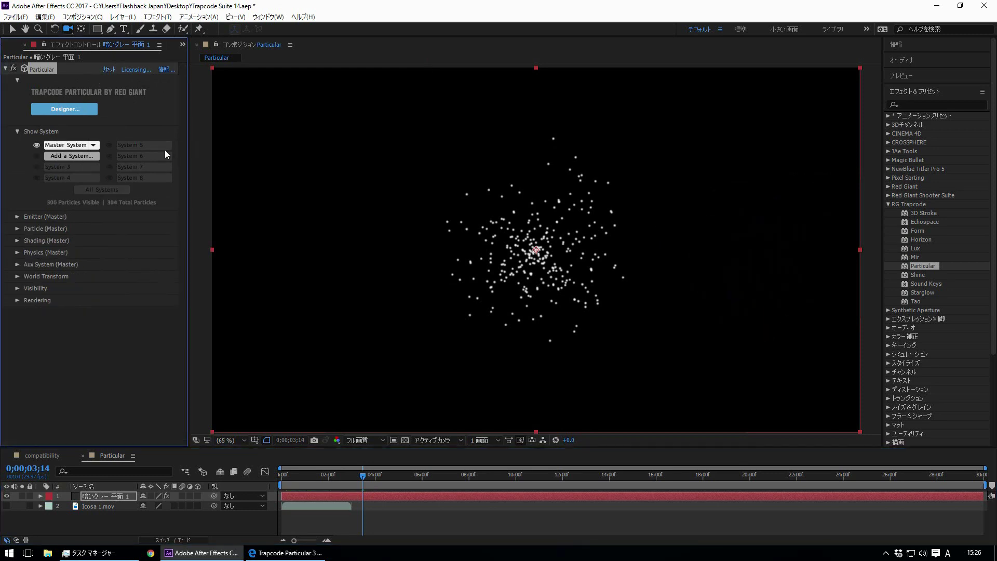
# - Set the Emitter (Master) type to OBJ Model and bring up its model library
pyautogui.click(17, 216)
pyautogui.scroll(-4, 92, 269)
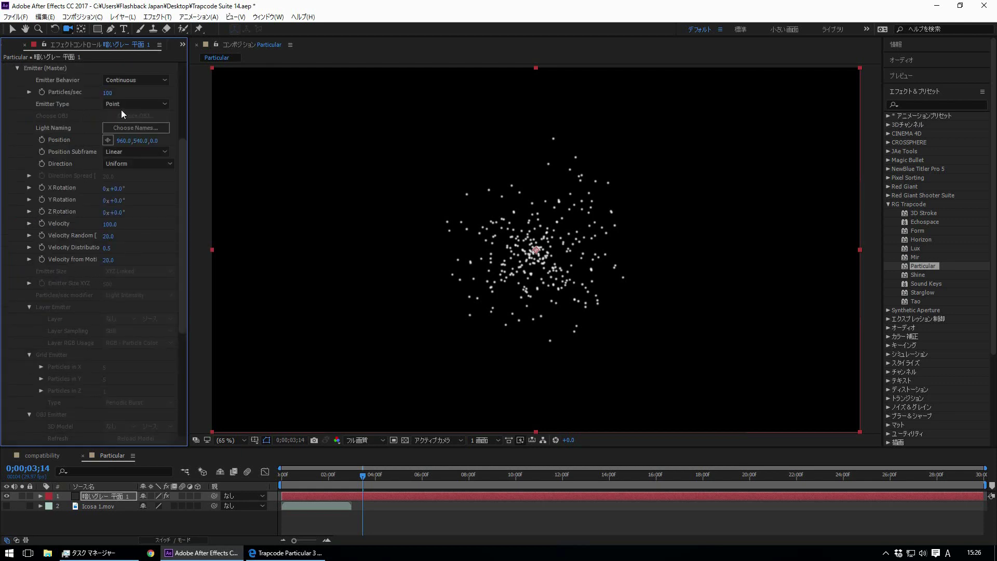
pyautogui.click(138, 104)
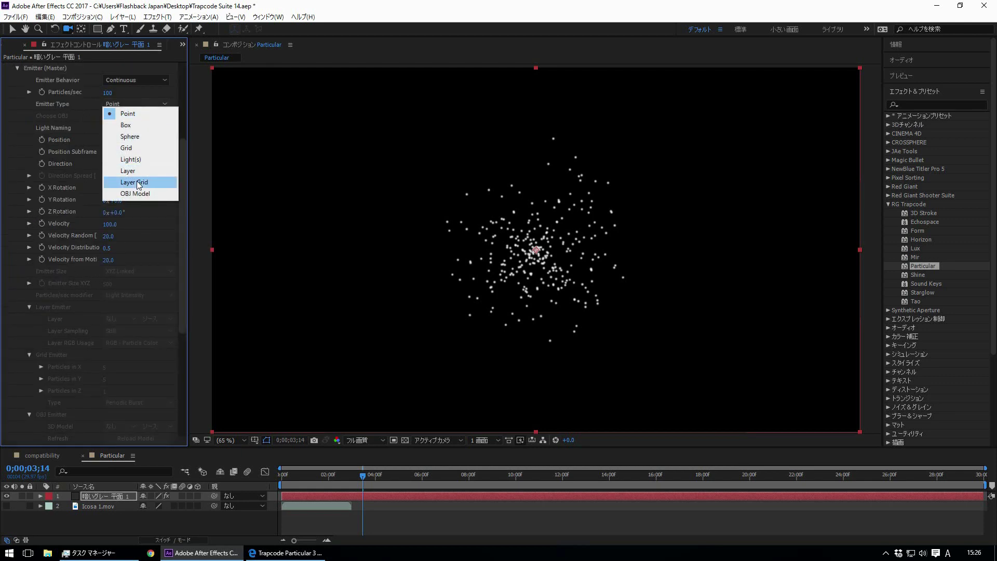
pyautogui.click(167, 195)
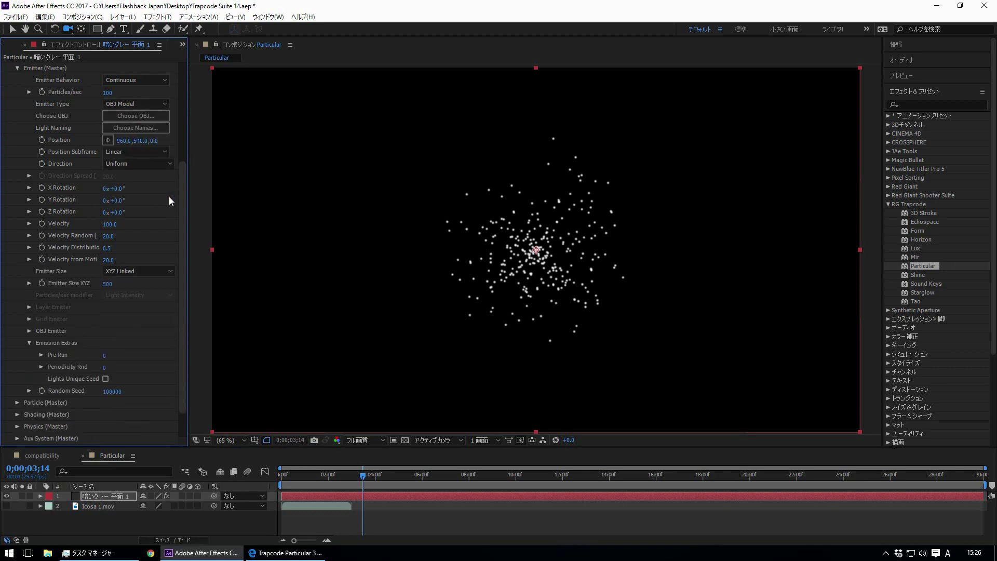
pyautogui.click(162, 118)
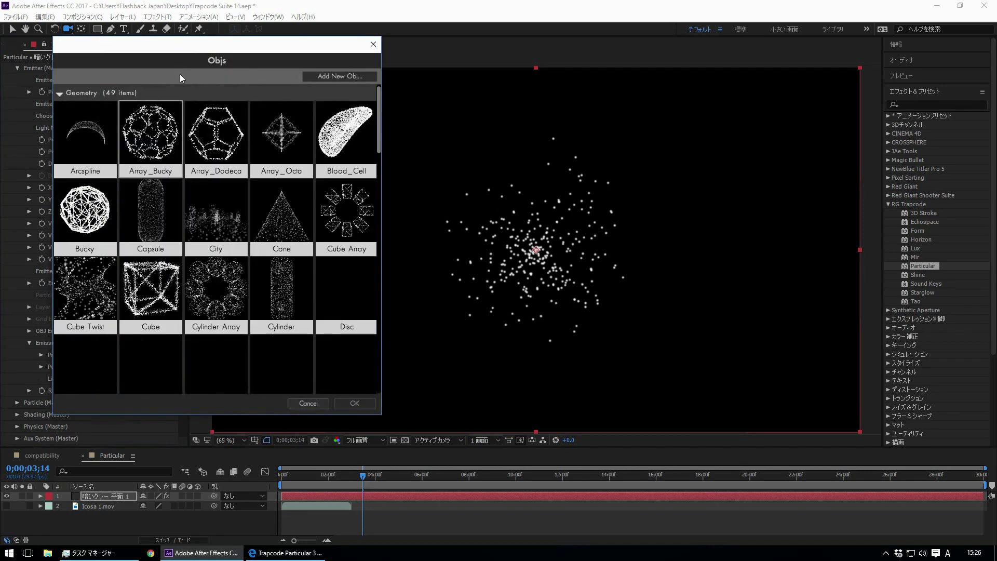
# - Centre the Objs library and expand its Custom models section
pyautogui.moveTo(178, 51); pyautogui.dragTo(471, 55)
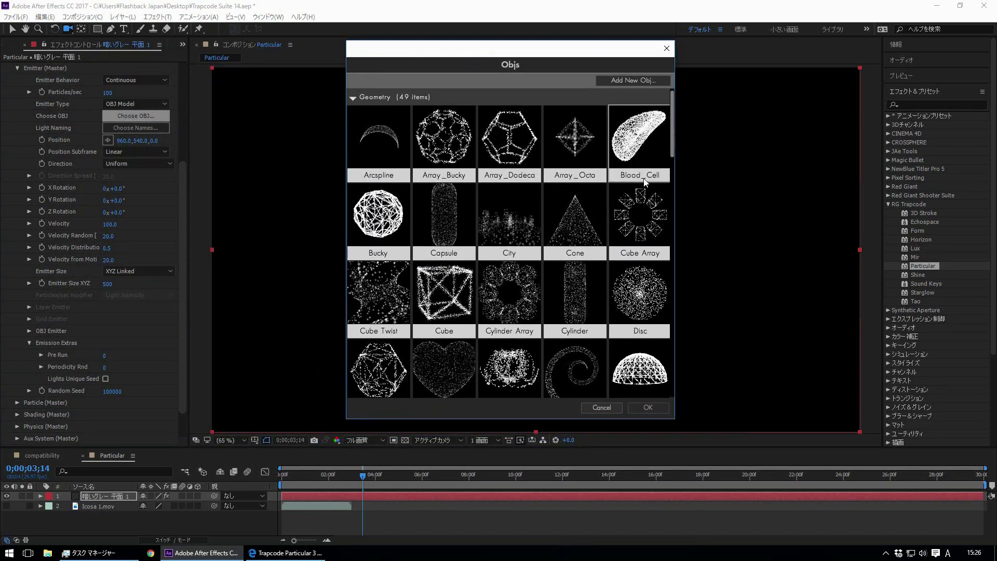
pyautogui.scroll(-2, 672, 148)
pyautogui.scroll(2, 673, 143)
pyautogui.moveTo(673, 117); pyautogui.dragTo(672, 253)
pyautogui.moveTo(673, 264); pyautogui.dragTo(685, 333)
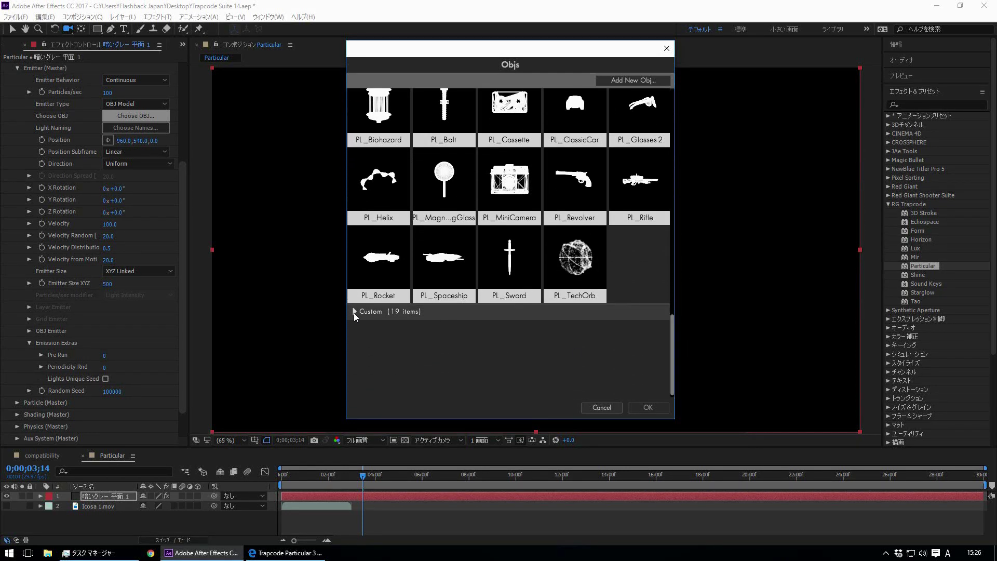
pyautogui.click(353, 312)
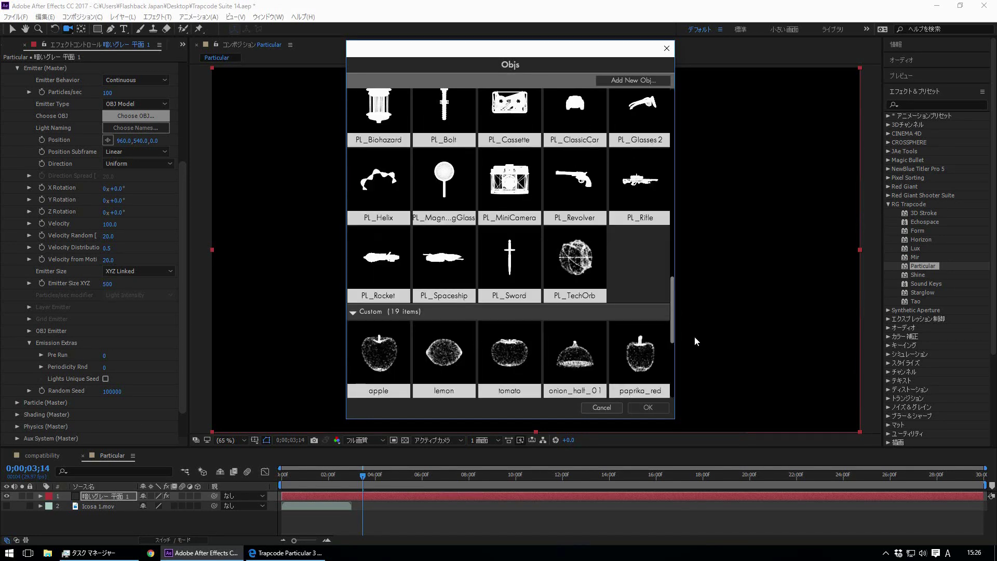
pyautogui.scroll(-5, 671, 323)
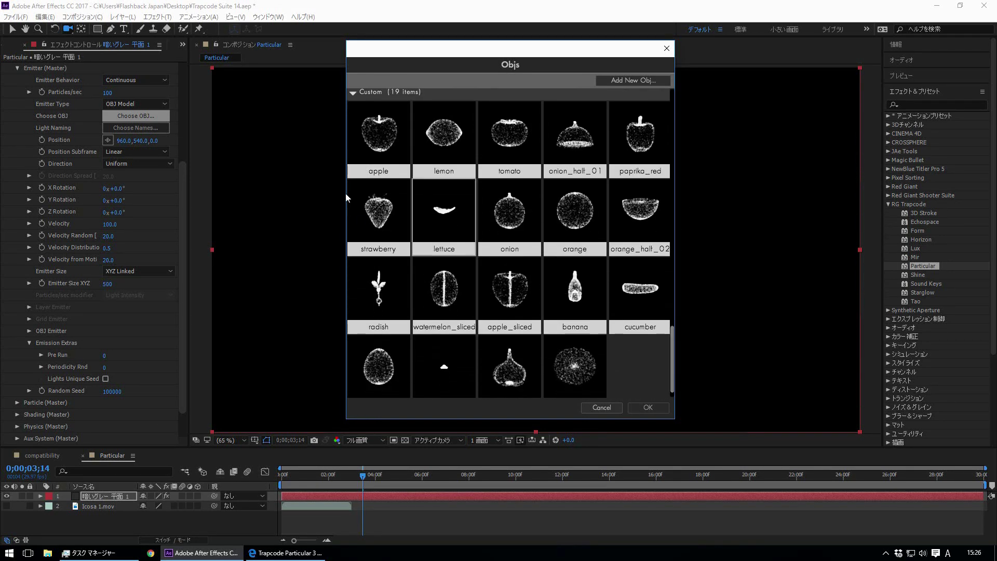
pyautogui.scroll(1, 460, 216)
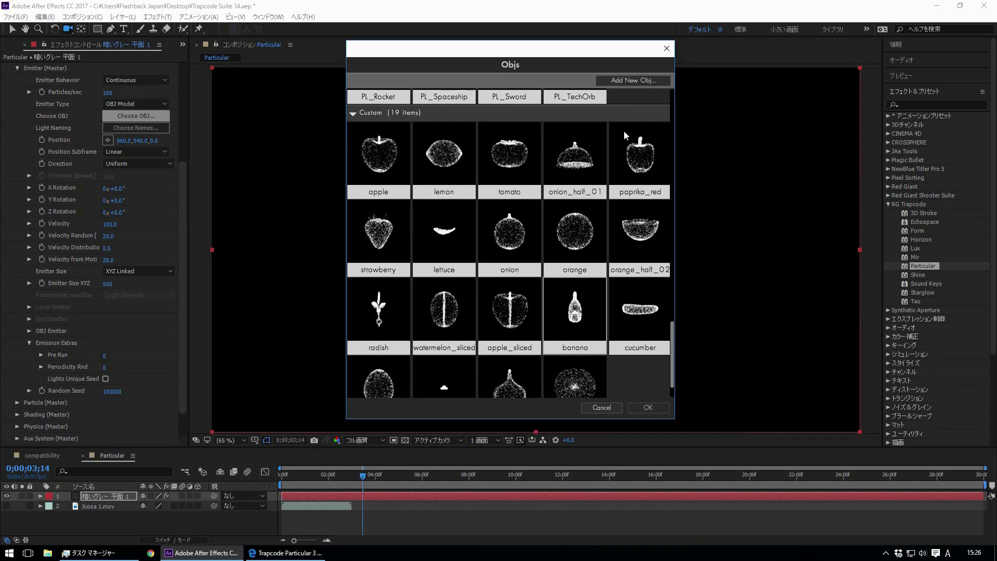
# - Select the apple model and confirm it as the OBJ emitter
pyautogui.click(624, 83)
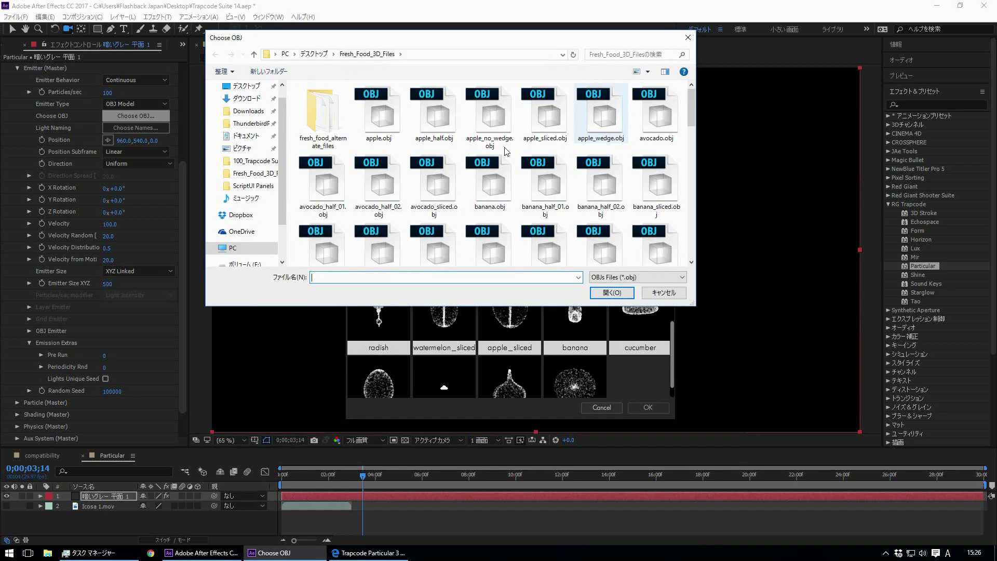
pyautogui.click(671, 294)
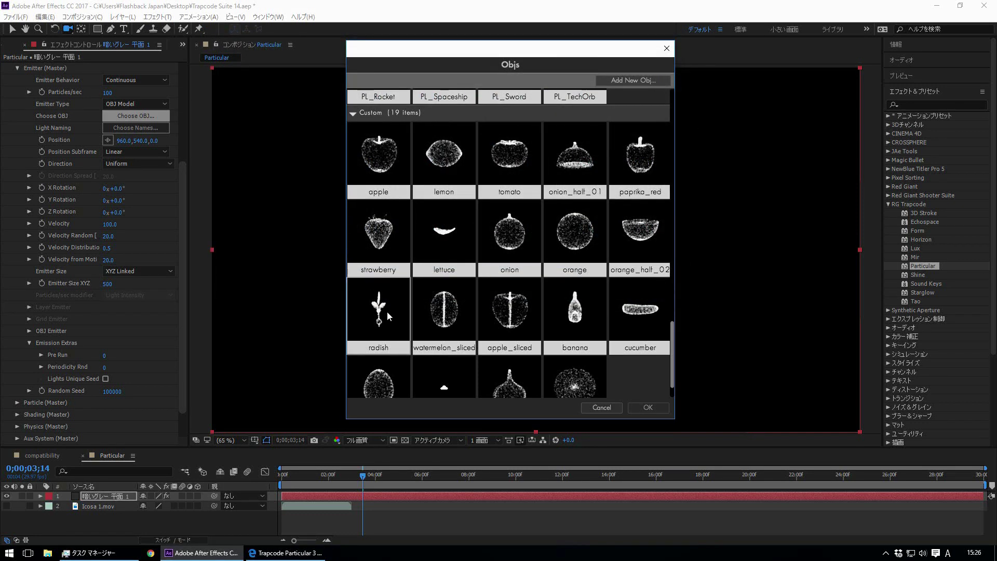
pyautogui.click(392, 166)
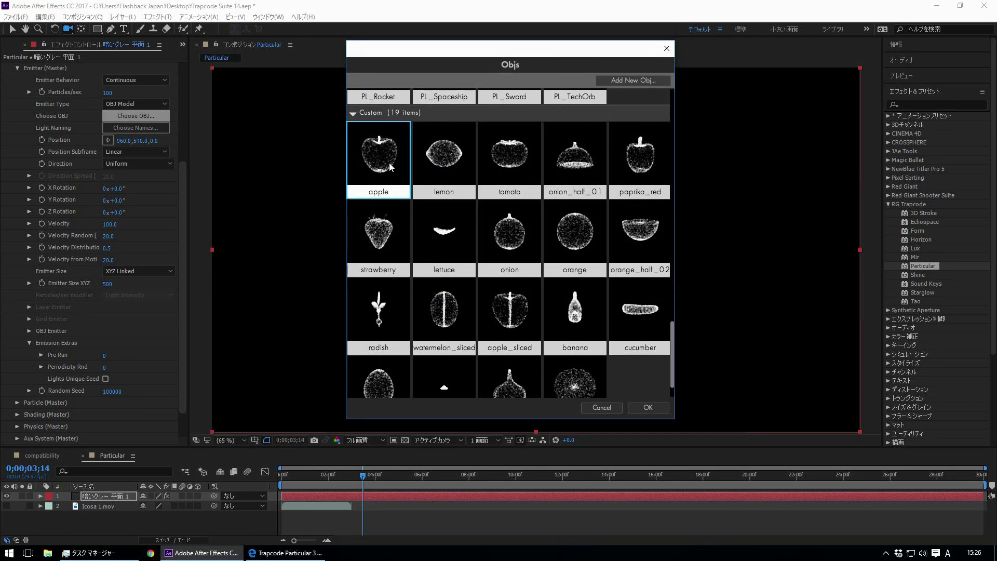
pyautogui.click(653, 407)
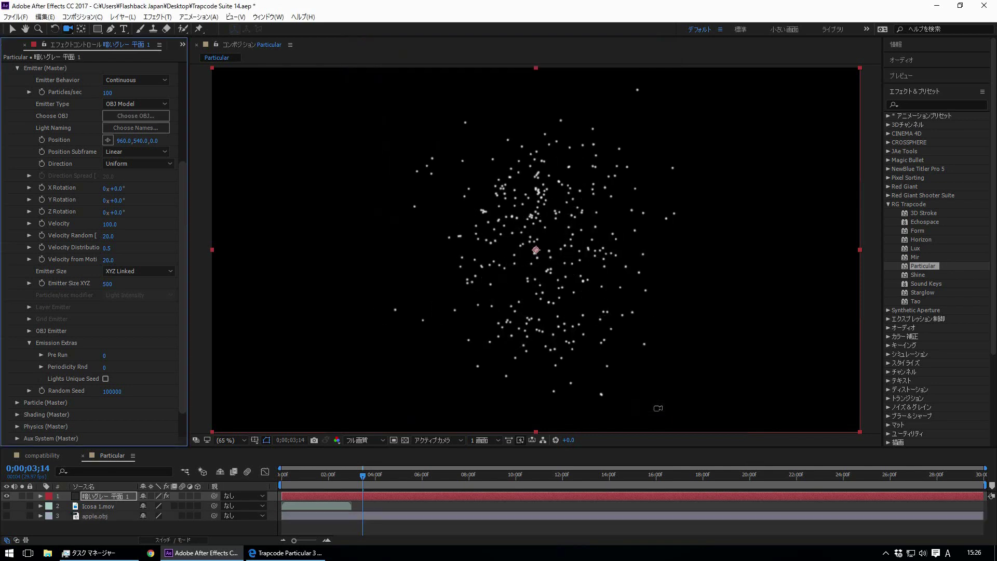
# - Set the Master emitter Velocity to 0
pyautogui.scroll(5, 182, 330)
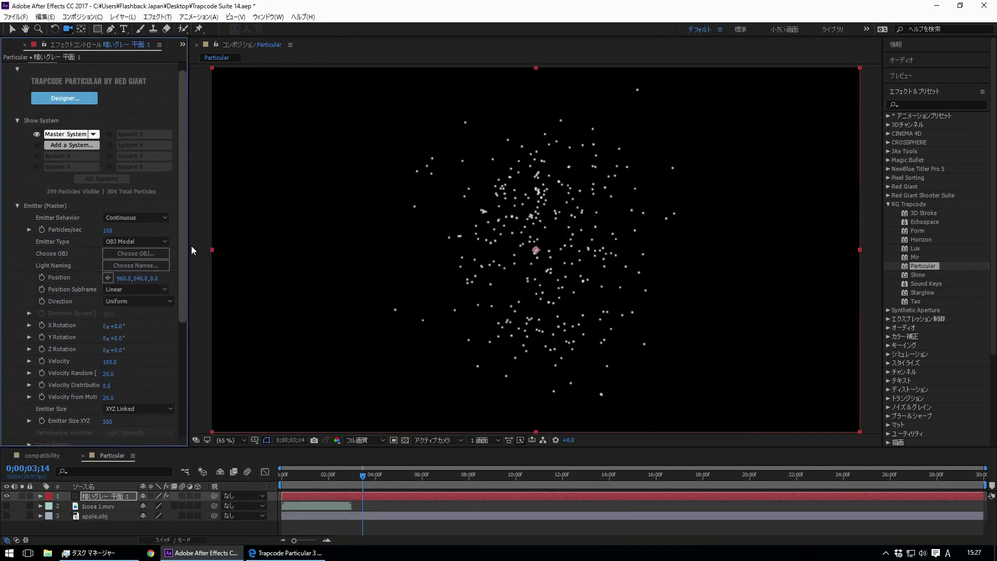
pyautogui.scroll(-3, 129, 348)
pyautogui.click(108, 279)
pyautogui.write('0')
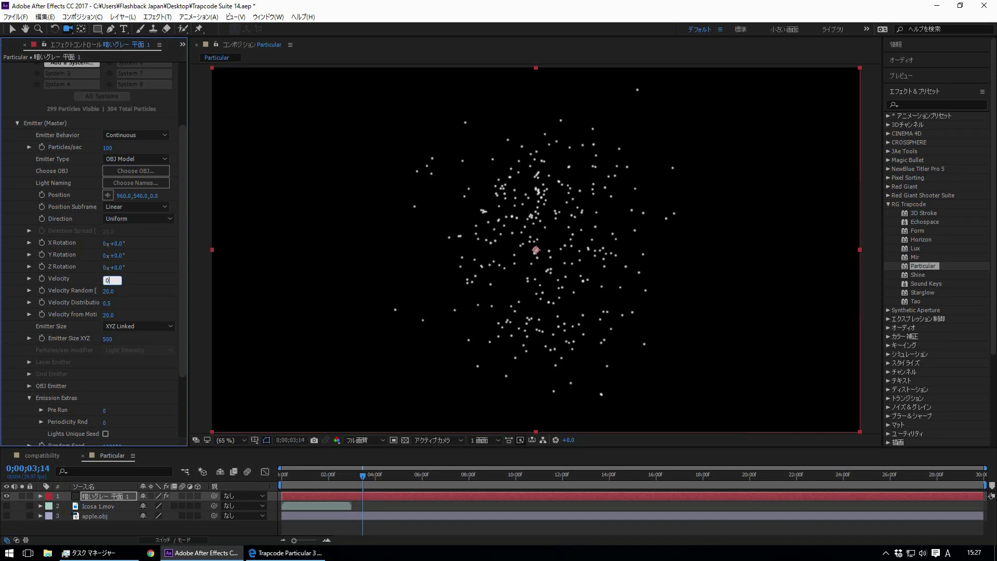
pyautogui.press('Return')
# - Raise Particles/sec to 9020 so the particles form a dense apple
pyautogui.moveTo(108, 147); pyautogui.dragTo(238, 157)
pyautogui.moveTo(109, 148); pyautogui.dragTo(229, 155)
pyautogui.scroll(-1, 134, 314)
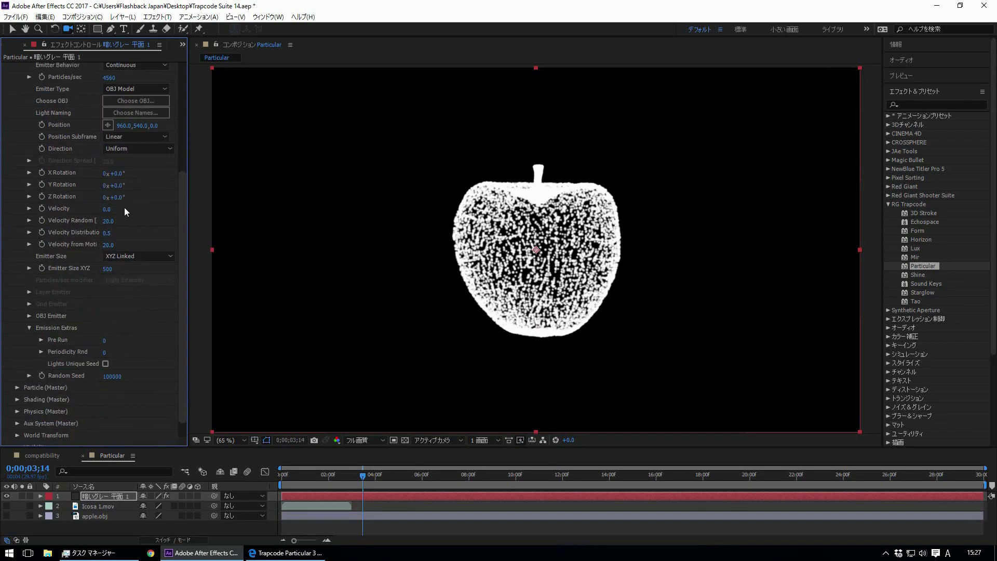
pyautogui.moveTo(109, 125); pyautogui.dragTo(229, 130)
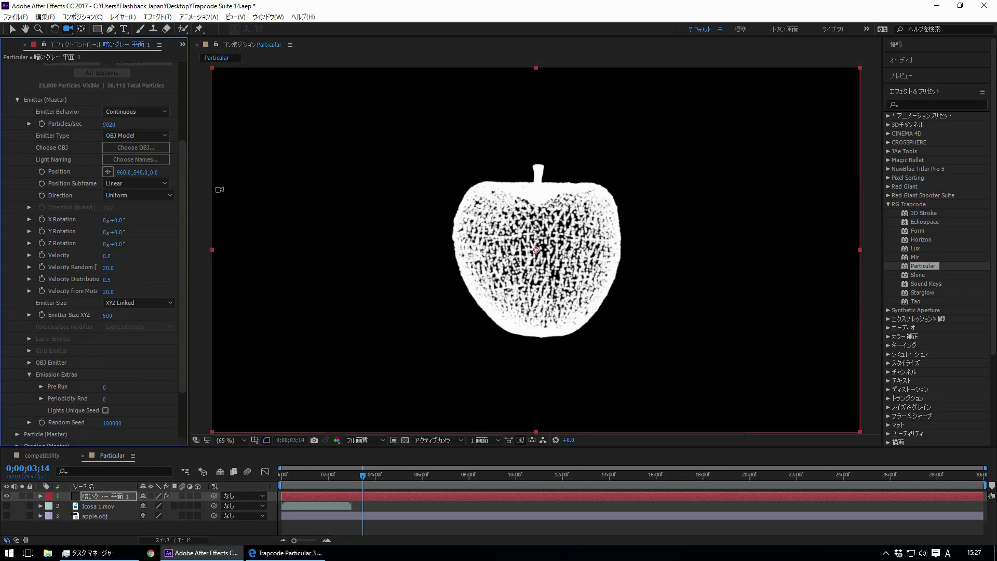
pyautogui.rightClick(82, 532)
# - Add a new camera layer with its default settings
pyautogui.moveTo(154, 419)
pyautogui.click(273, 463)
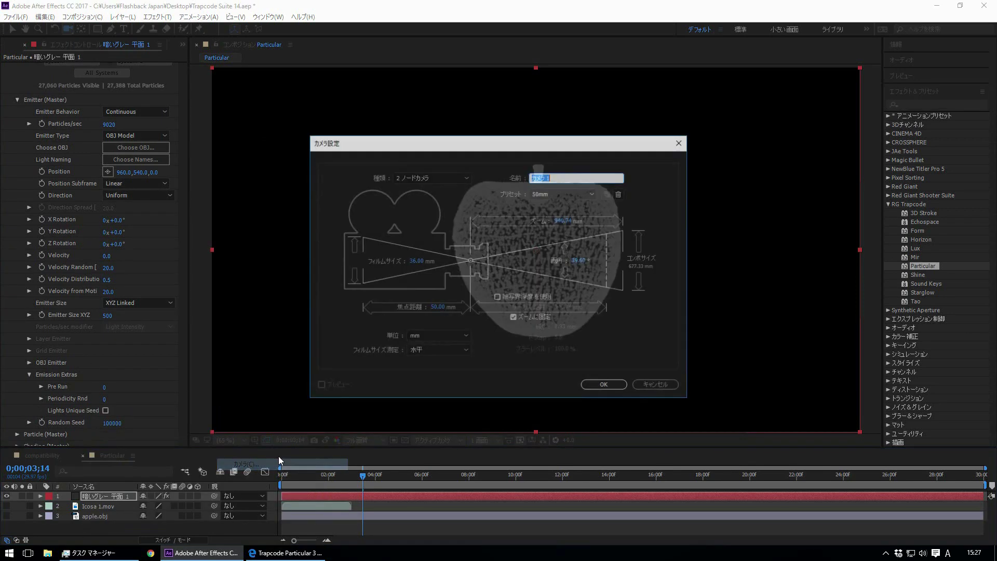
pyautogui.press('Return')
pyautogui.moveTo(502, 225); pyautogui.dragTo(503, 260)
# - Set Particle (Master) Size to 1 and preview from 0;00;01;17
pyautogui.click(104, 506)
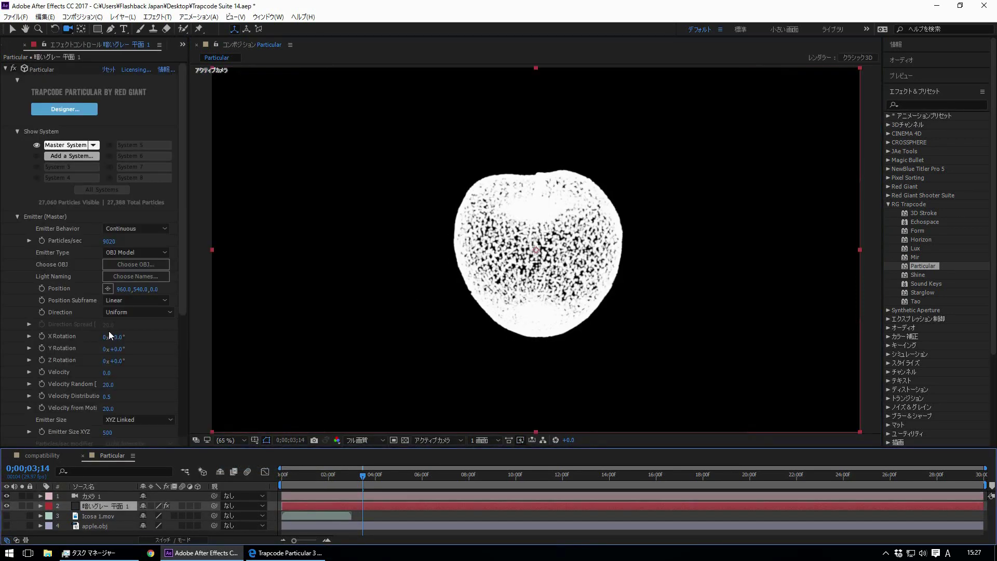
pyautogui.scroll(-5, 67, 354)
pyautogui.click(18, 367)
pyautogui.scroll(-10, 130, 320)
pyautogui.click(107, 356)
pyautogui.write('1')
pyautogui.press('Return')
pyautogui.moveTo(293, 470); pyautogui.dragTo(318, 475)
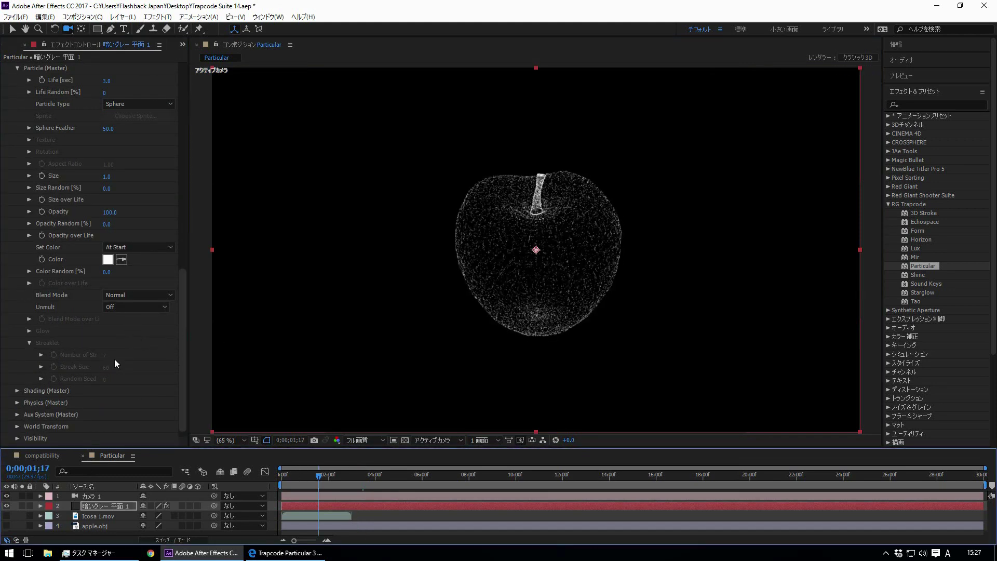
pyautogui.press('space')
# - Set particle Velocity to 5, preview the drift, then select the Icosa 1.mov layer
pyautogui.scroll(10, 110, 343)
pyautogui.click(107, 217)
pyautogui.write('5')
pyautogui.press('Return')
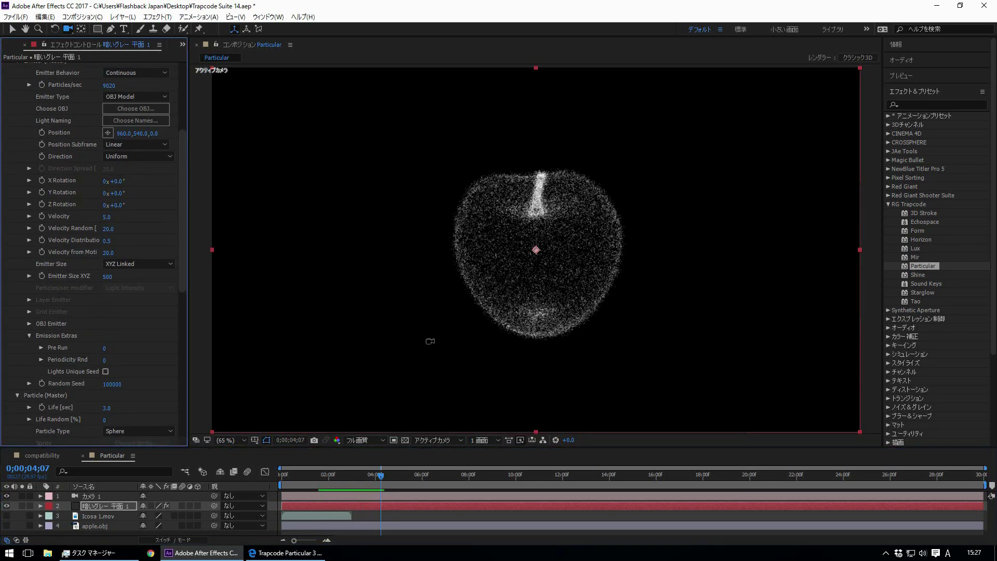
pyautogui.press('space')
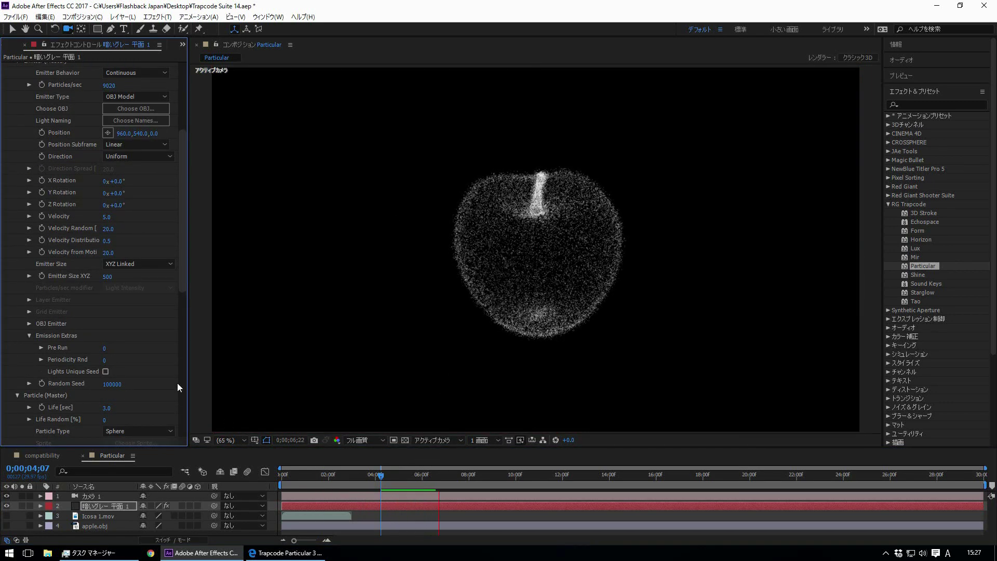
pyautogui.press('space')
pyautogui.scroll(5, 182, 257)
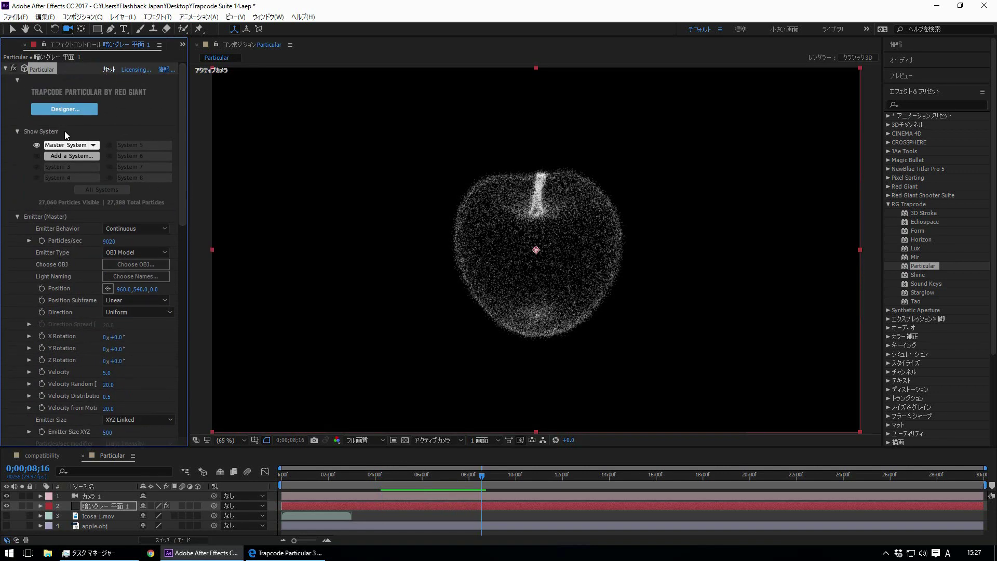
pyautogui.click(107, 516)
# - Delete the Icosa 1.mov and apple.obj layers, then reselect the Particular layer
pyautogui.keyDown('shift'); pyautogui.click(98, 525); pyautogui.keyUp('shift')
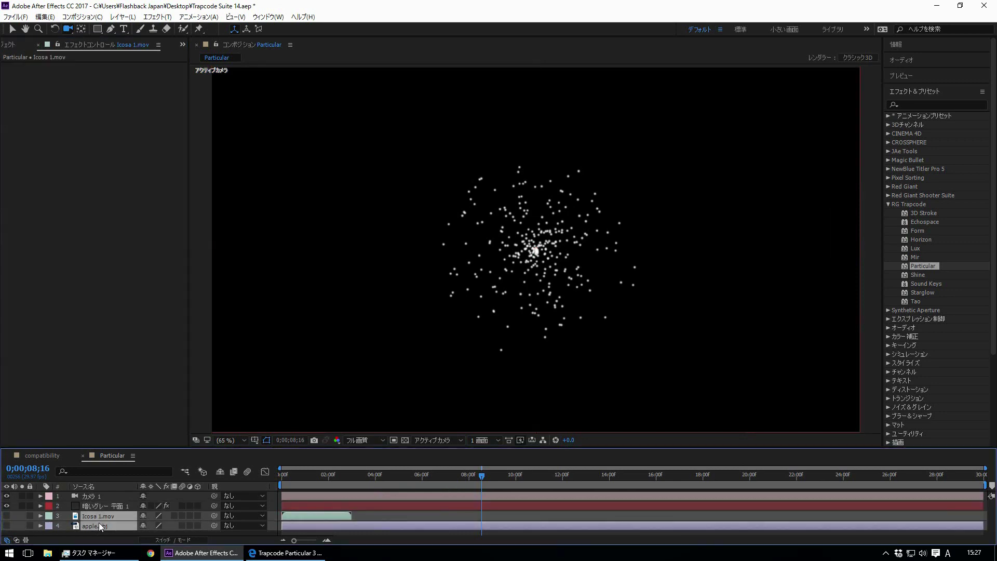
pyautogui.press('Delete')
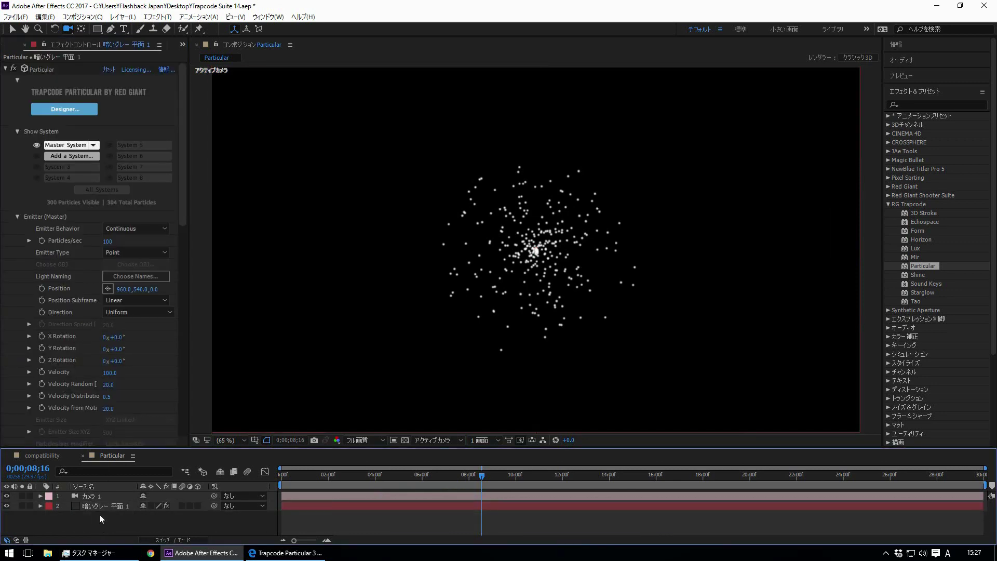
pyautogui.click(99, 504)
# - Set Aux System (Master) Emit to Continuously and view the trails at 0;00;06;04
pyautogui.scroll(-2, 83, 266)
pyautogui.scroll(-4, 54, 349)
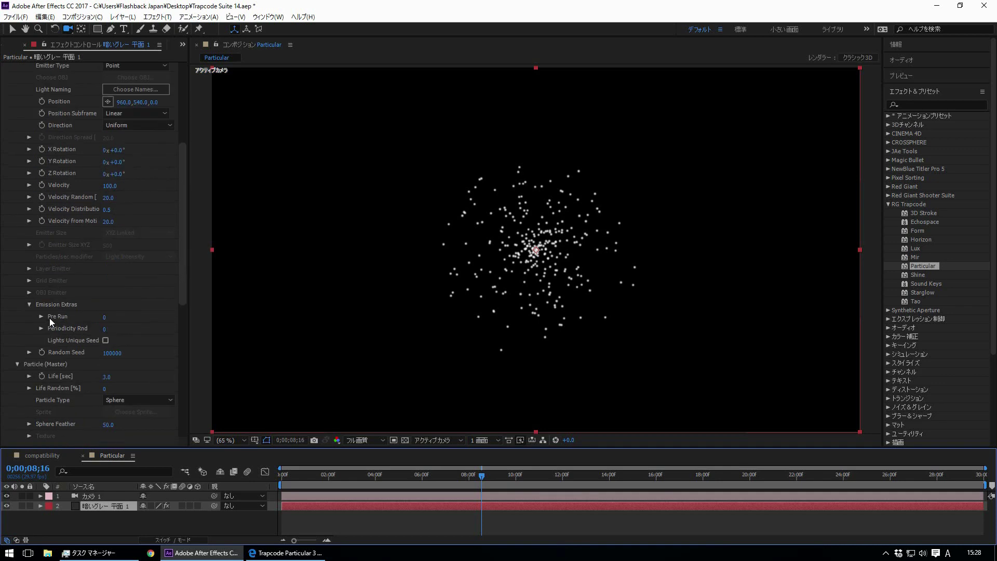
pyautogui.scroll(-3, 49, 318)
pyautogui.scroll(-3, 61, 319)
pyautogui.scroll(-2, 64, 326)
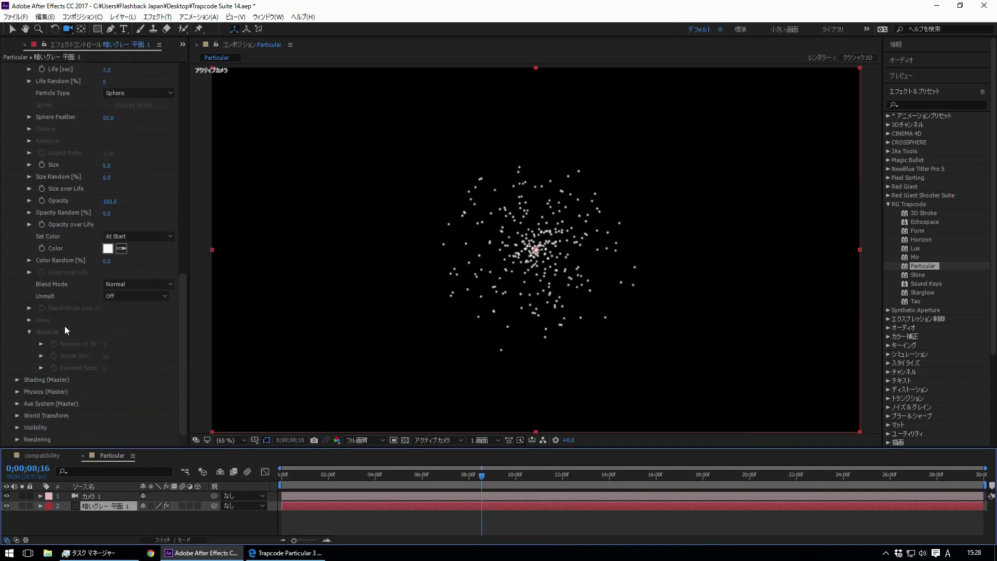
pyautogui.click(18, 403)
pyautogui.scroll(-5, 156, 301)
pyautogui.moveTo(180, 289); pyautogui.dragTo(185, 268)
pyautogui.click(148, 139)
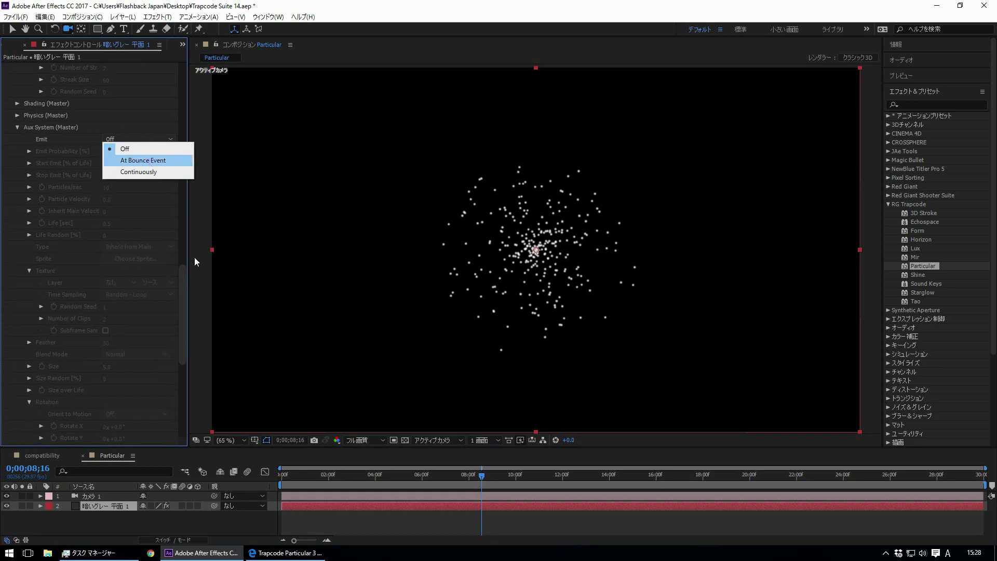
pyautogui.click(144, 172)
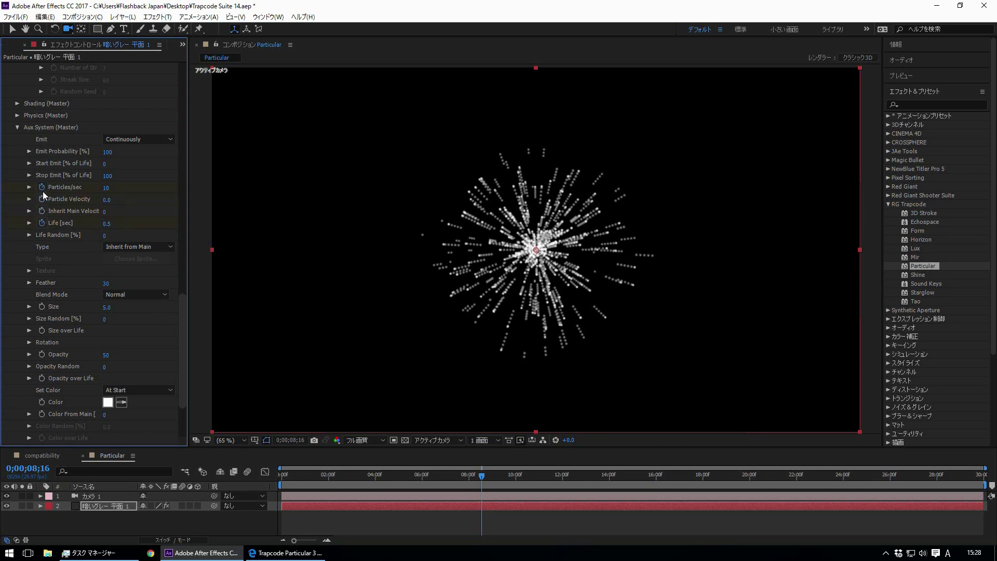
pyautogui.moveTo(402, 477); pyautogui.dragTo(424, 477)
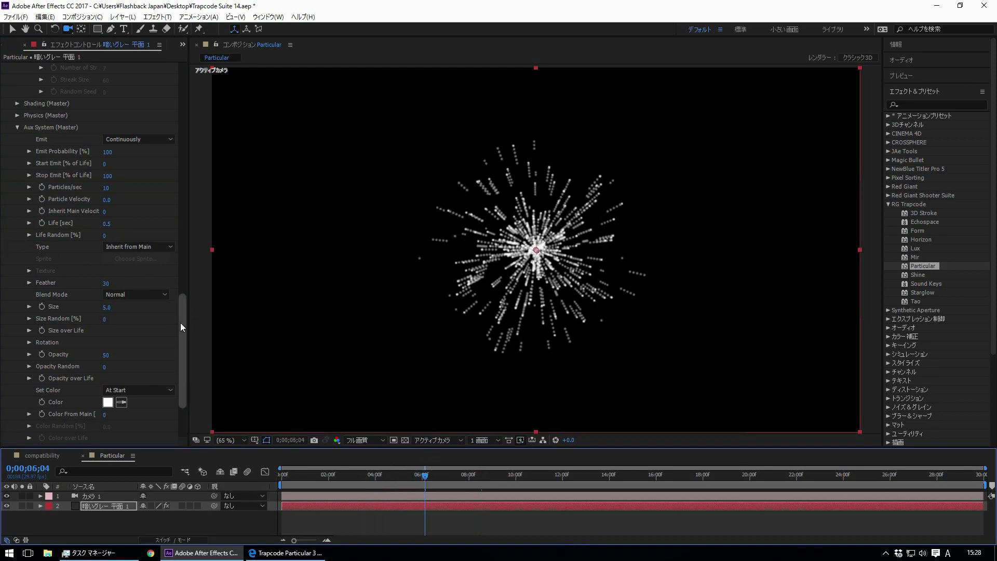
pyautogui.moveTo(183, 325); pyautogui.dragTo(171, 204)
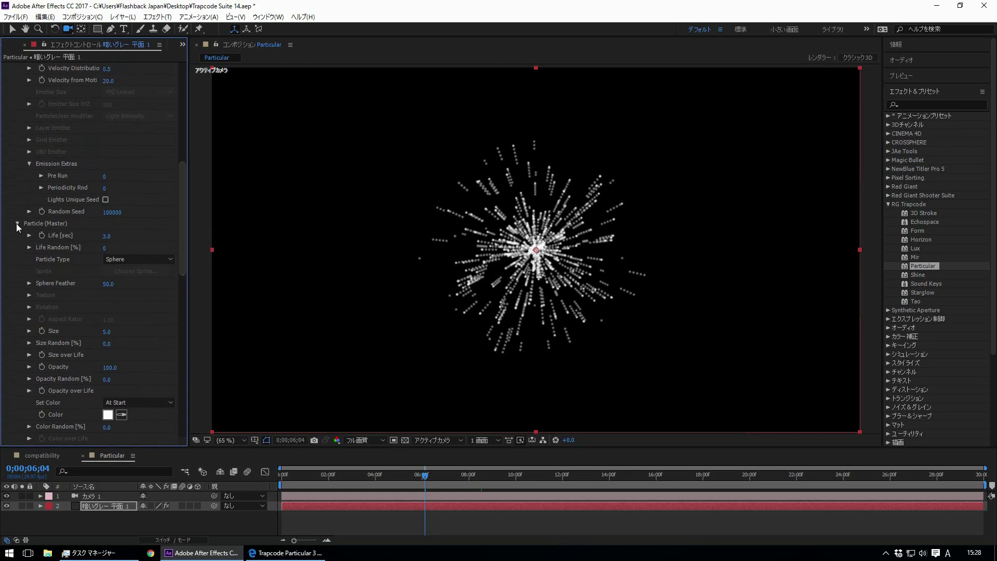
# - Change Particle Type to Sprite, browse the sprite library, and cancel without choosing
pyautogui.click(148, 261)
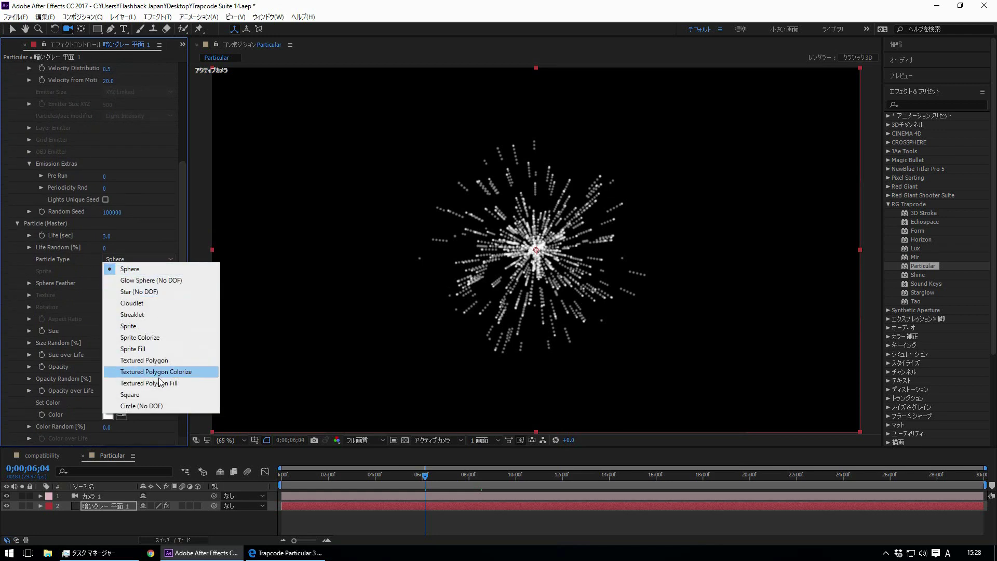
pyautogui.click(200, 326)
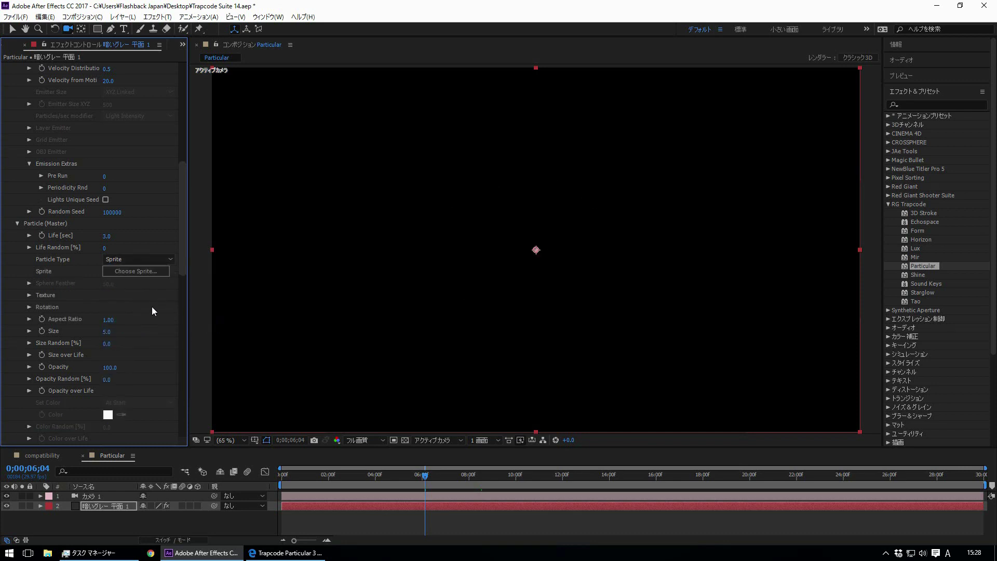
pyautogui.click(162, 272)
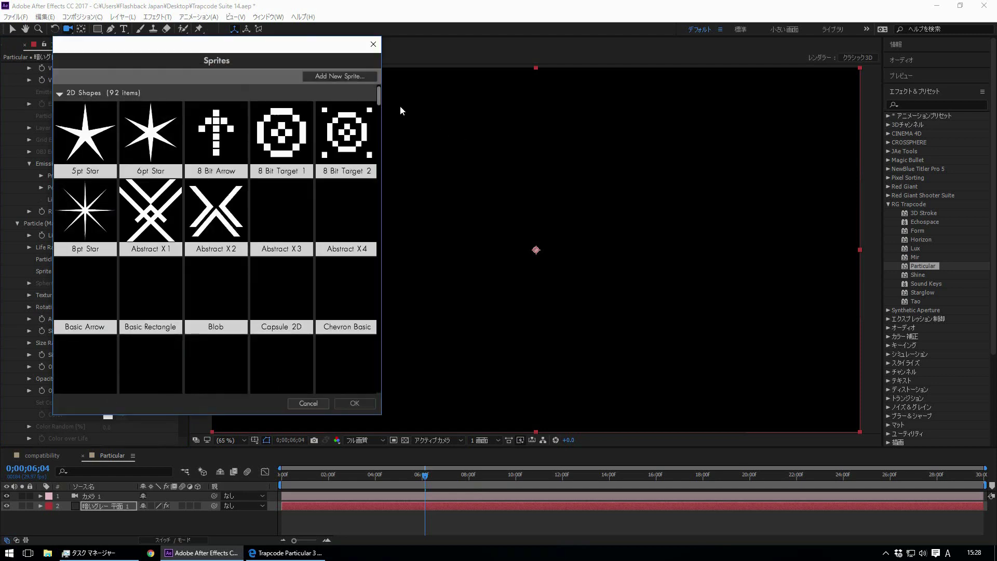
pyautogui.moveTo(260, 44); pyautogui.dragTo(583, 49)
pyautogui.moveTo(694, 101)
pyautogui.mouseDown()
pyautogui.moveTo(709, 271)
pyautogui.moveTo(697, 384)
pyautogui.mouseUp()
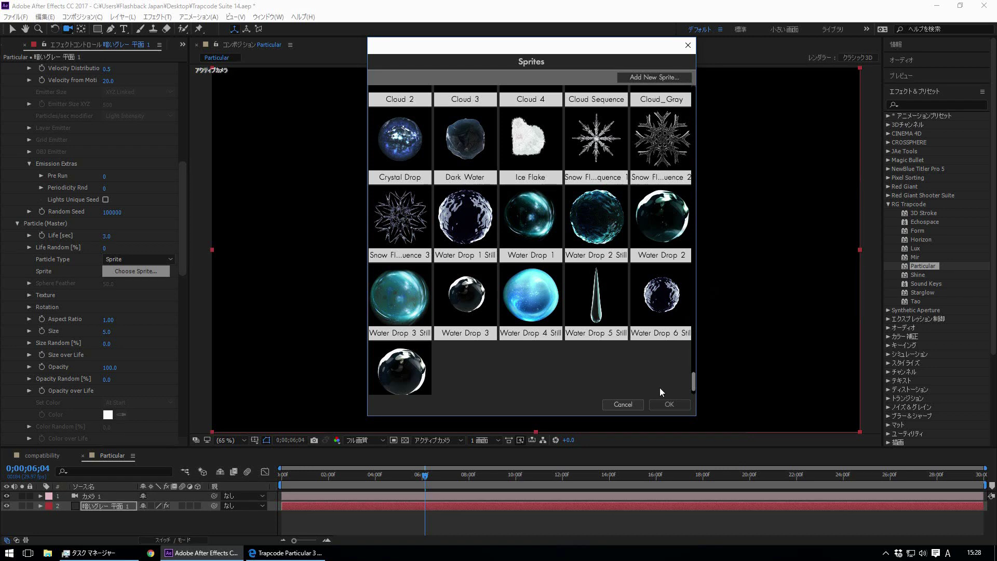
pyautogui.click(626, 407)
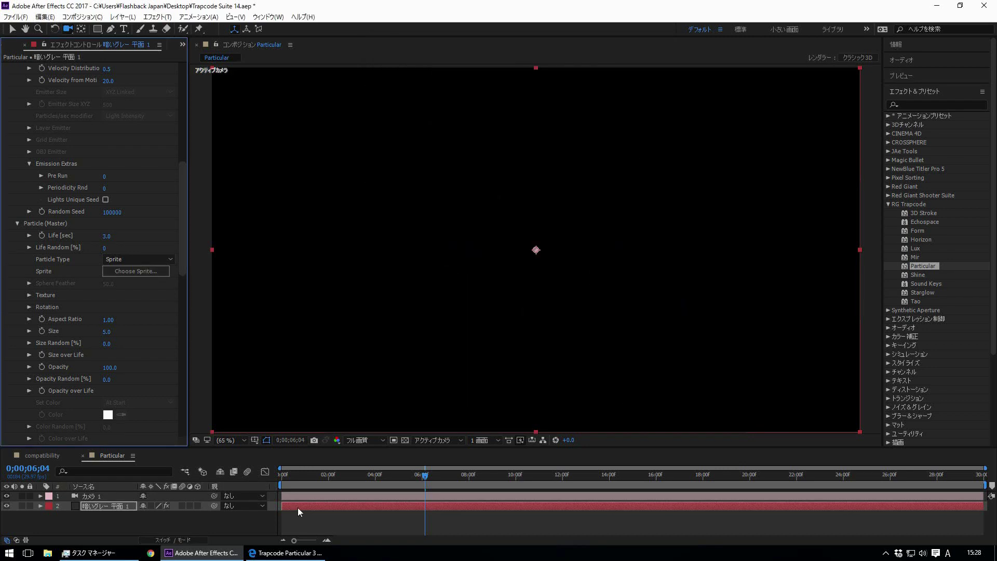
# - Move the playhead to 0;00;02;13, scroll Effect Controls to the top, then switch to the browser
pyautogui.moveTo(295, 475); pyautogui.dragTo(339, 474)
pyautogui.moveTo(182, 179); pyautogui.dragTo(182, 62)
pyautogui.scroll(2, 39, 126)
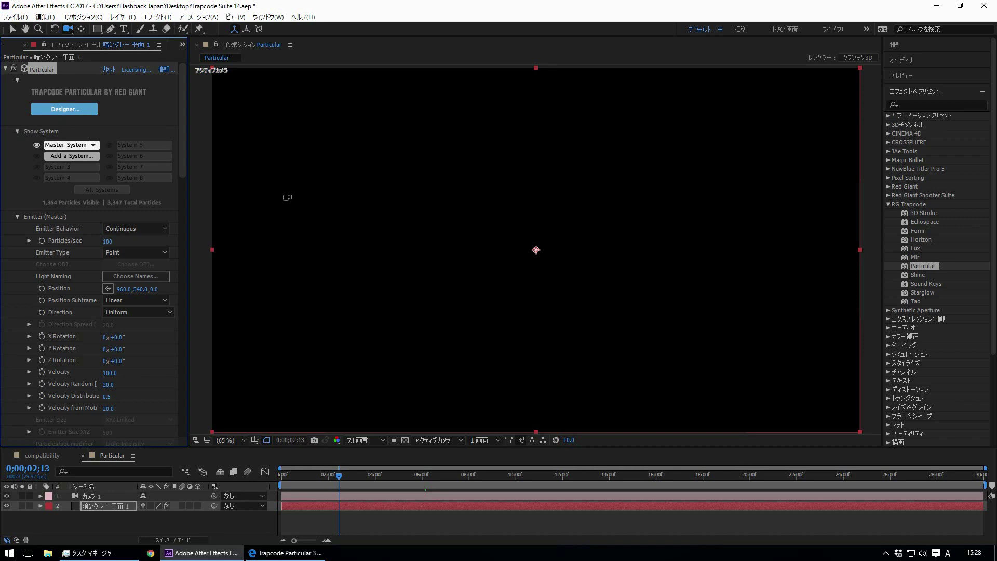
pyautogui.hotkey('alt', 'Tab')
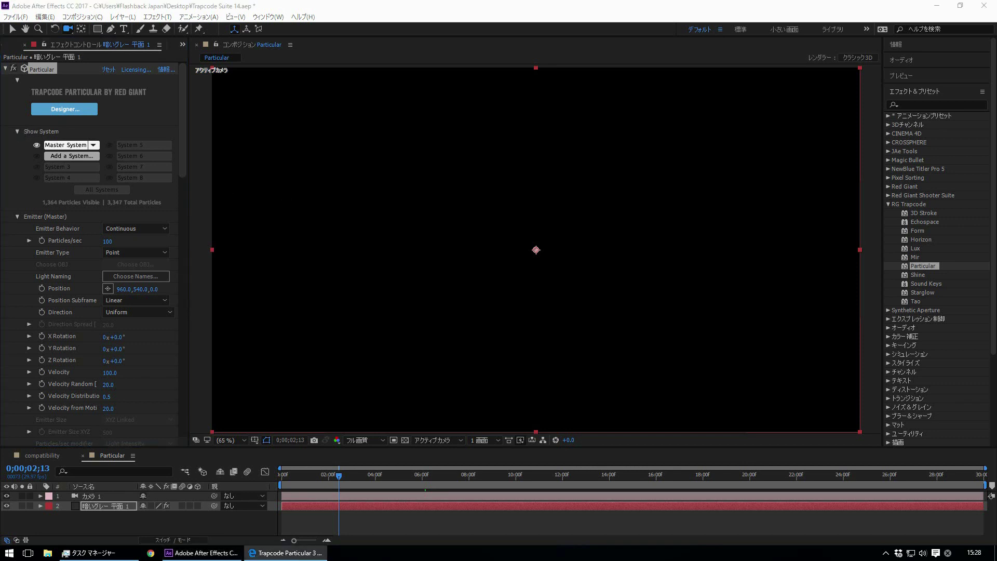